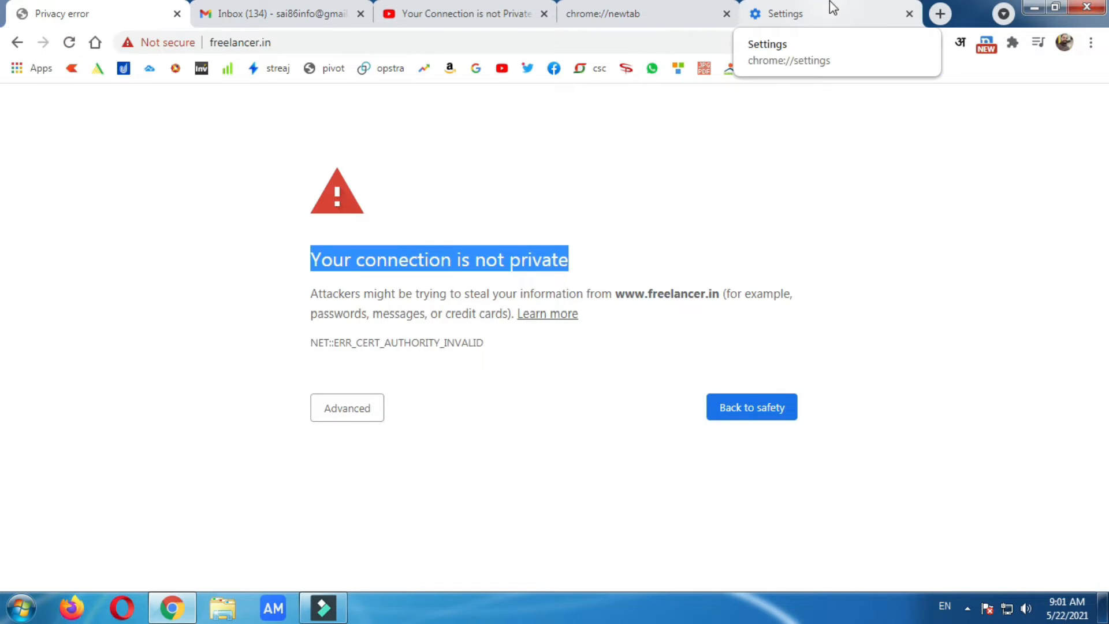
click(797, 10)
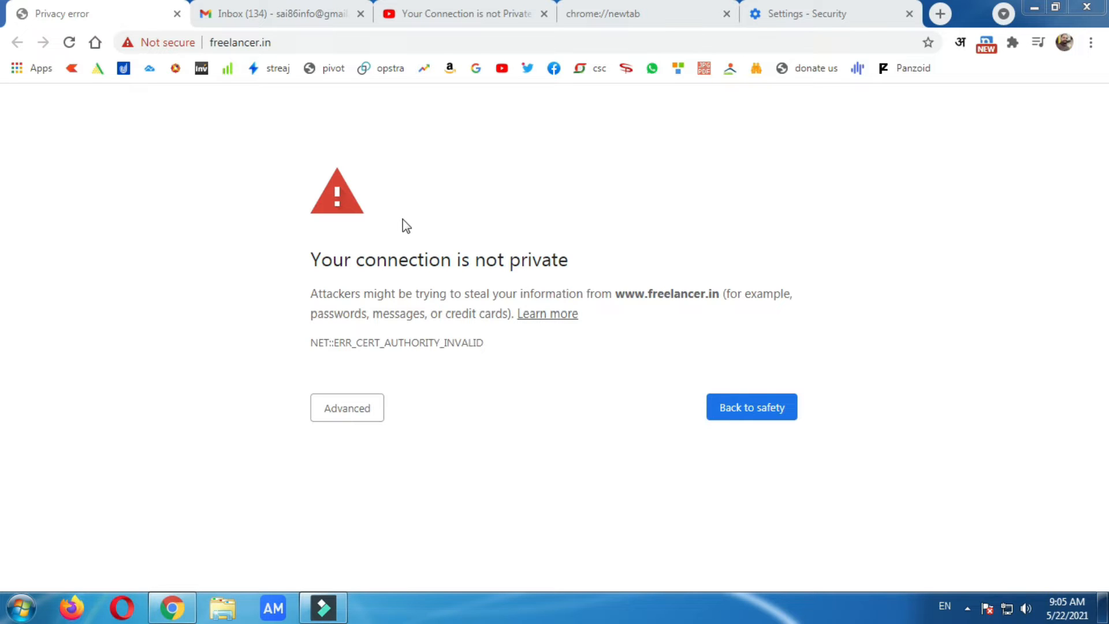
drag(312, 267, 570, 291)
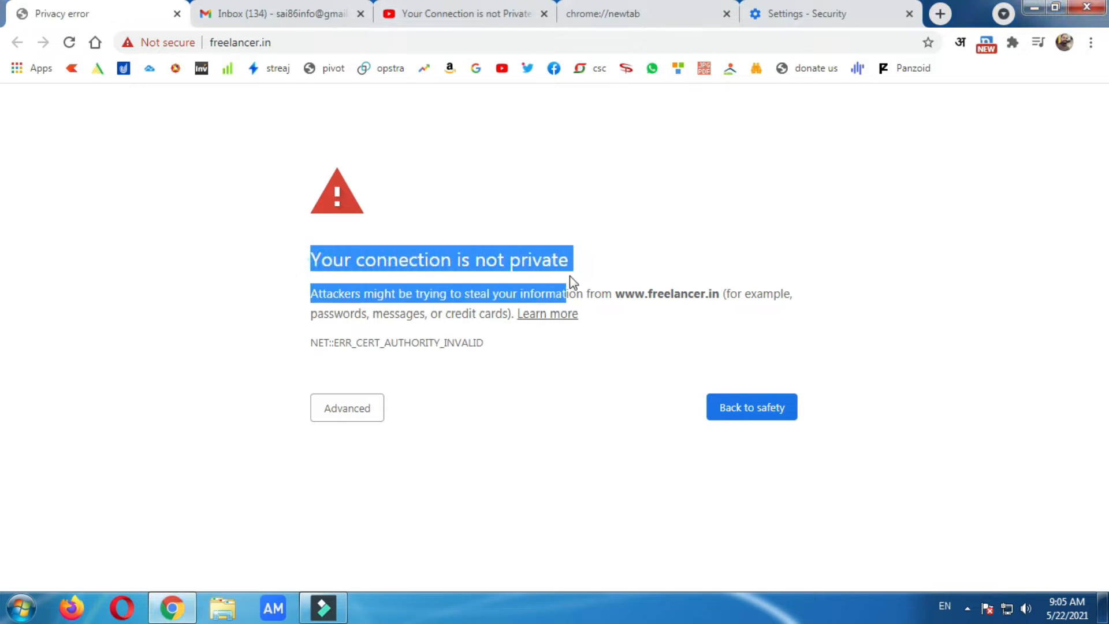
click(611, 387)
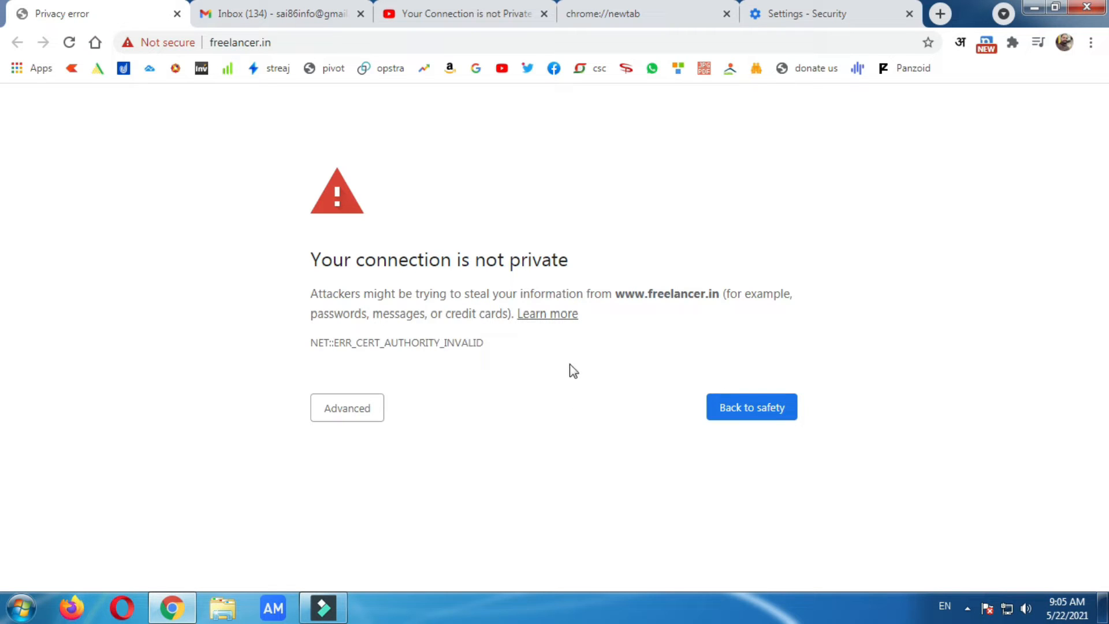
click(364, 422)
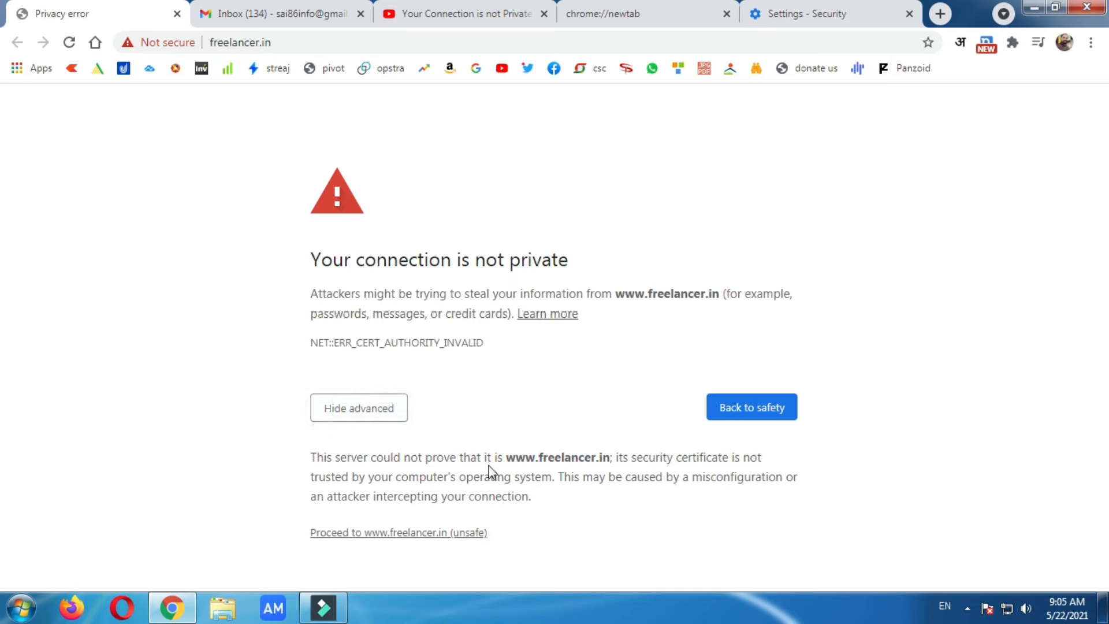
click(371, 534)
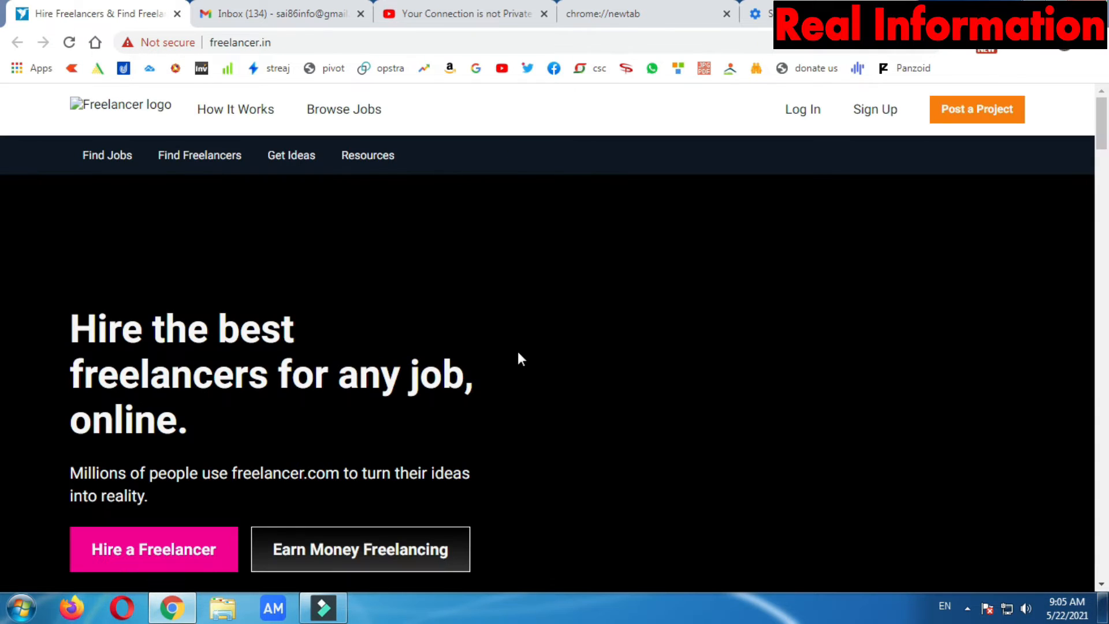
scroll(509, 353, down, 10)
scroll(497, 354, up, 10)
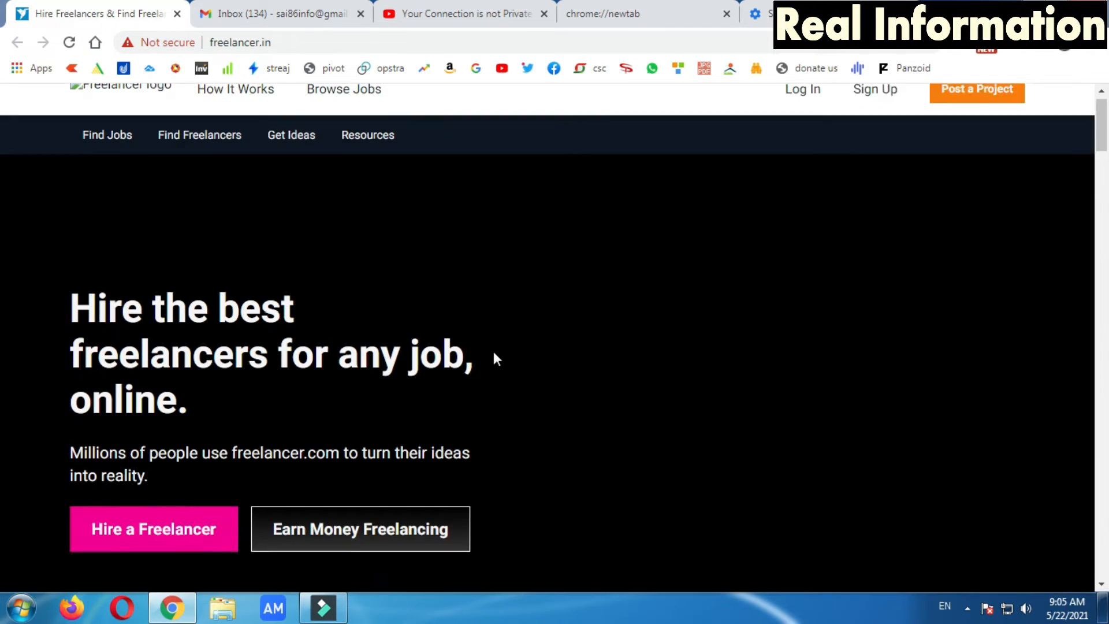
scroll(494, 355, up, 1)
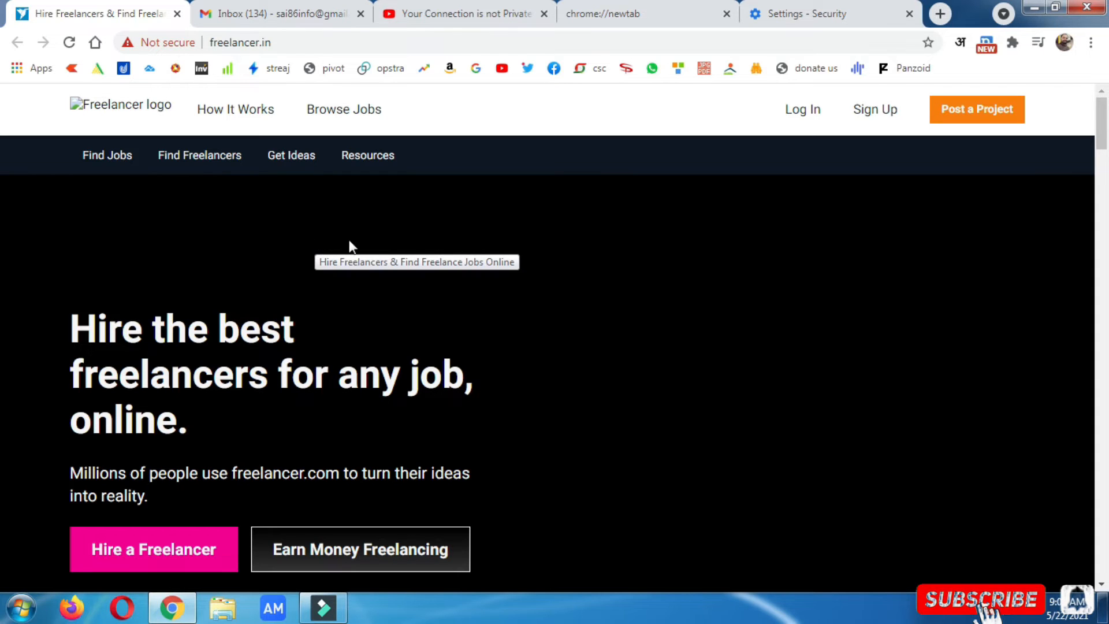
scroll(567, 380, down, 6)
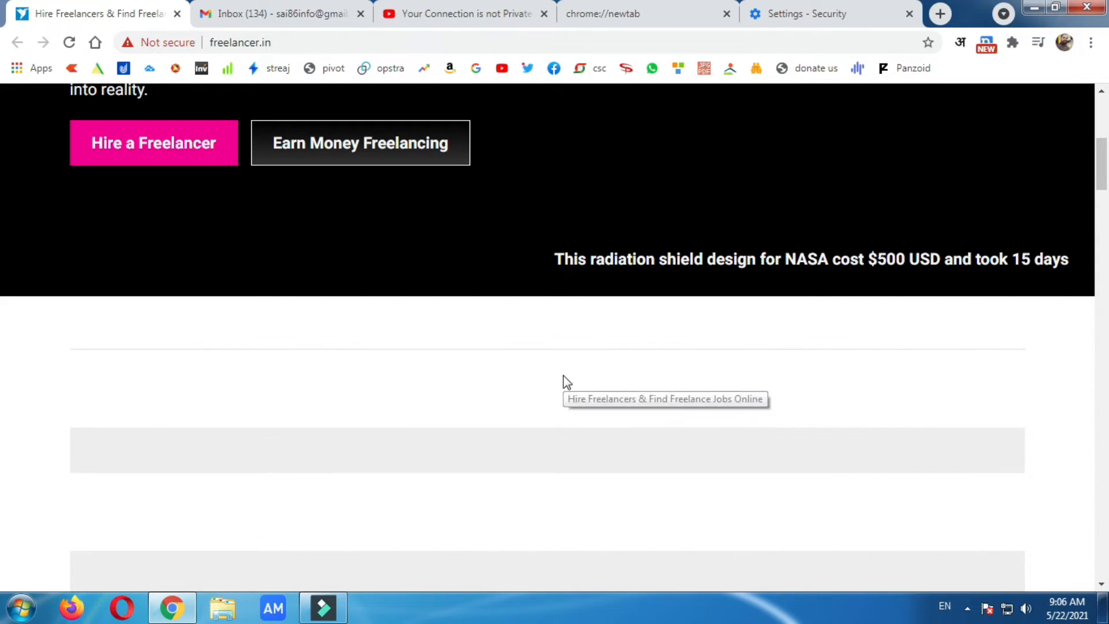
scroll(572, 404, up, 6)
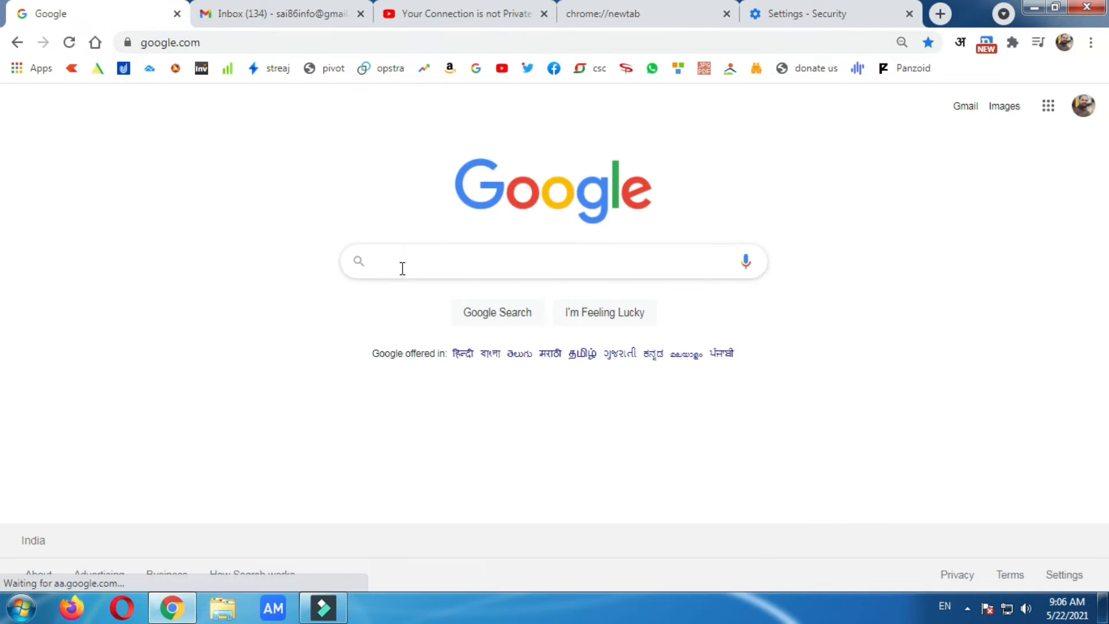
Search Google for freelancer and look through the results.
click(411, 256)
click(414, 293)
scroll(266, 326, down, 4)
scroll(260, 338, up, 4)
click(264, 245)
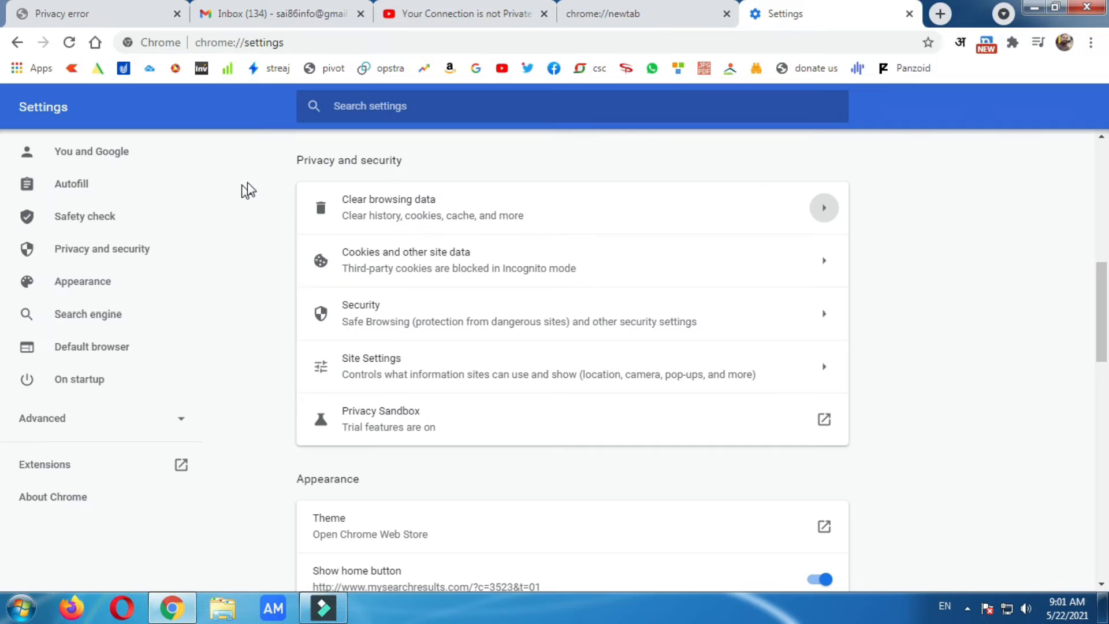
Open the browser's settings page.
click(1090, 43)
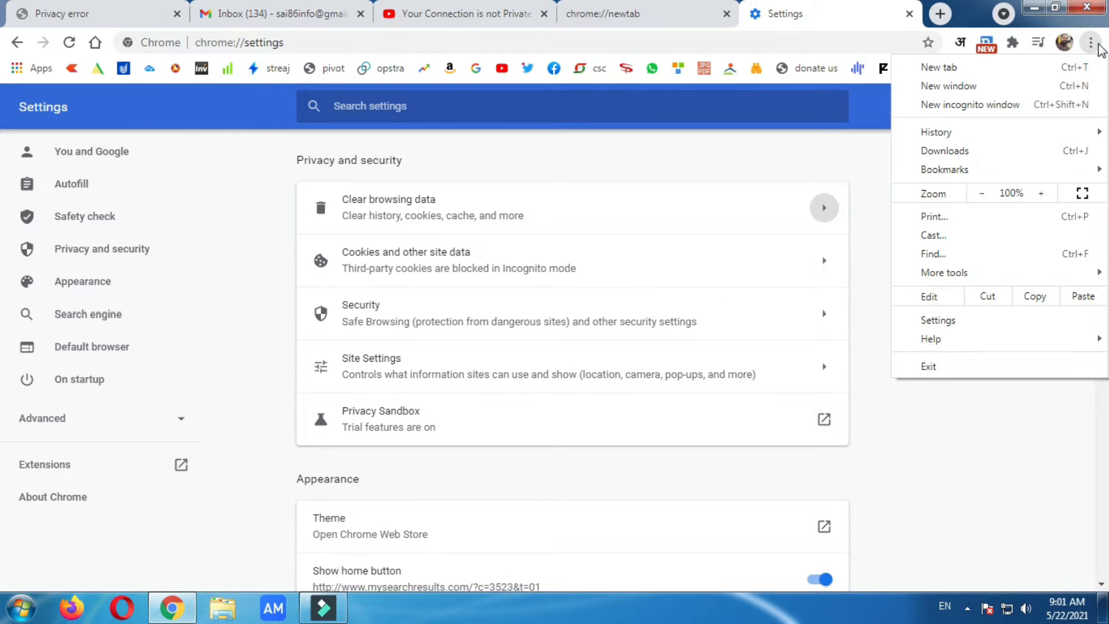
click(975, 7)
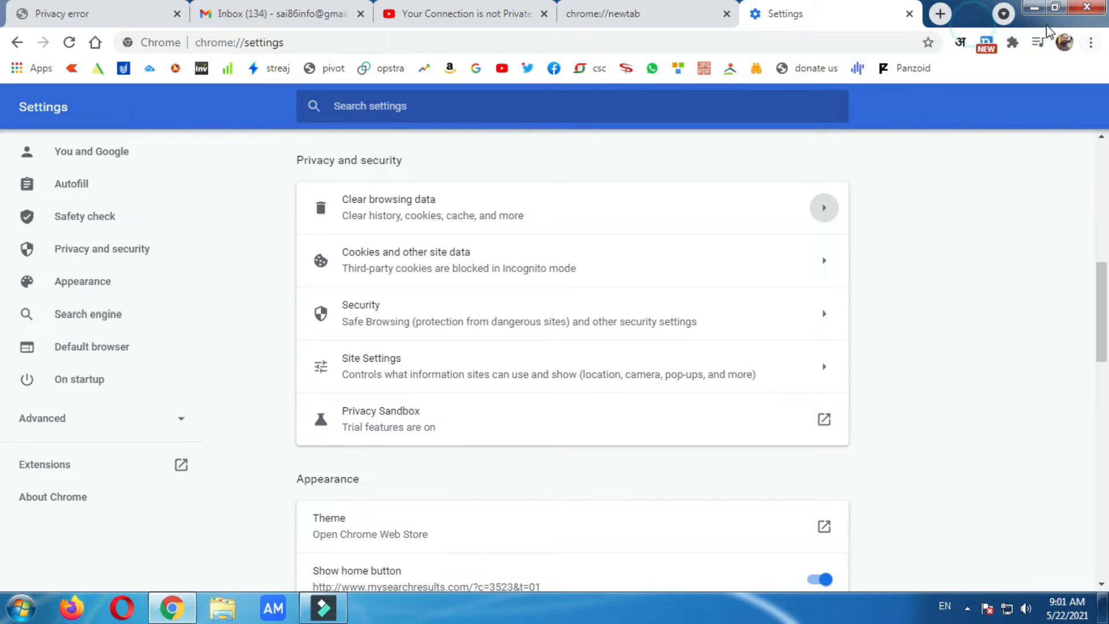
click(1090, 44)
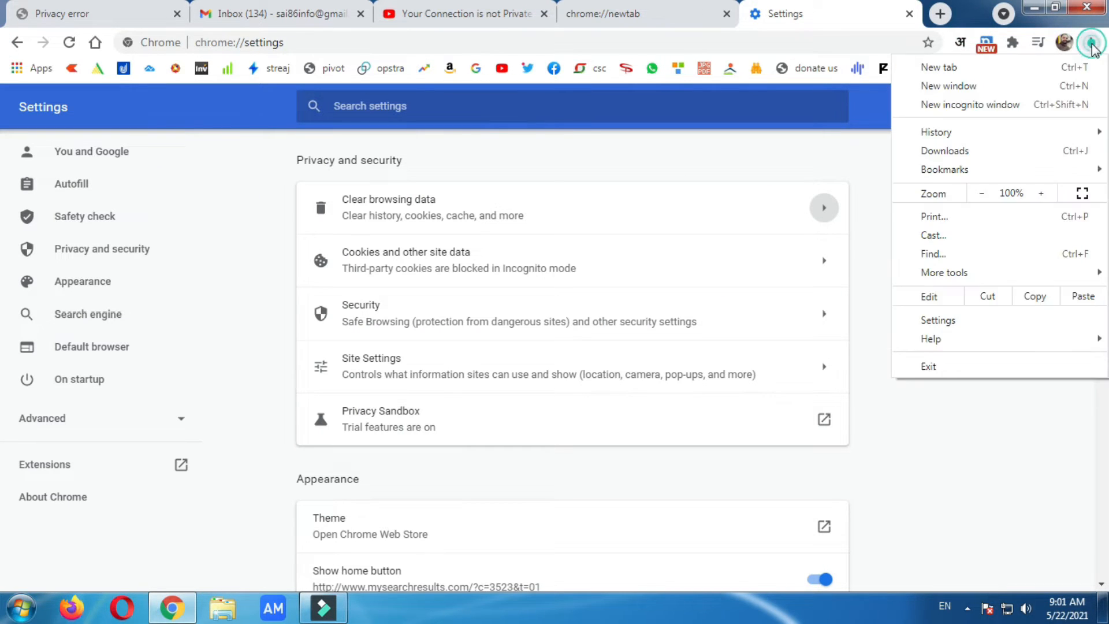
click(960, 320)
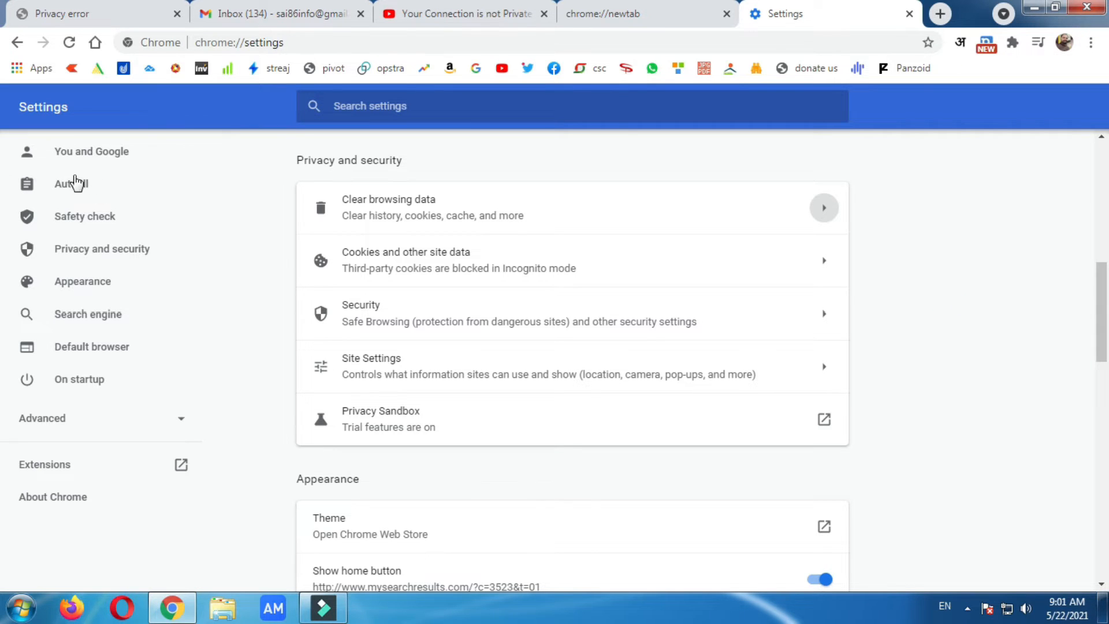
Clear the all-time browsing history, cookies and cached images and files, and clear the data under the advanced options too.
click(420, 201)
click(706, 457)
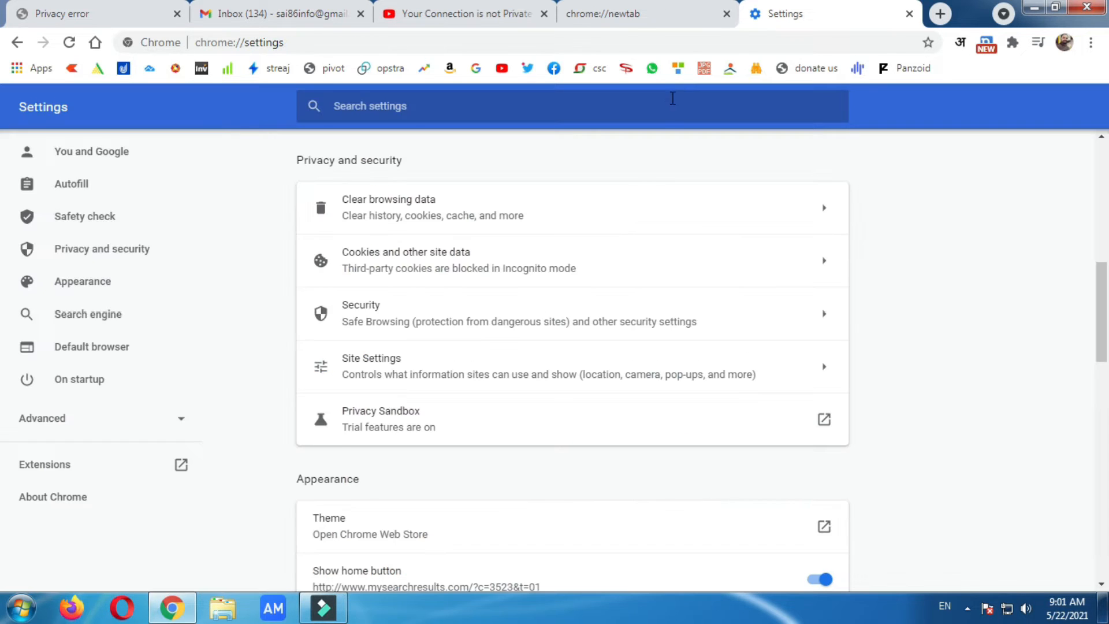
click(374, 206)
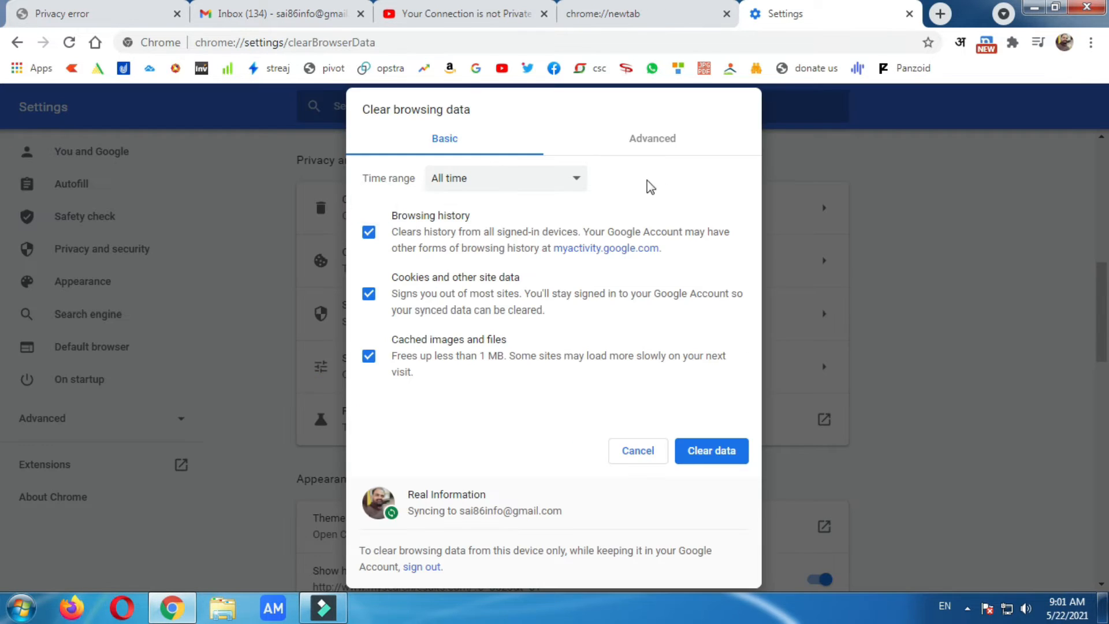
click(664, 146)
scroll(379, 378, down, 2)
click(711, 452)
scroll(537, 312, up, 1)
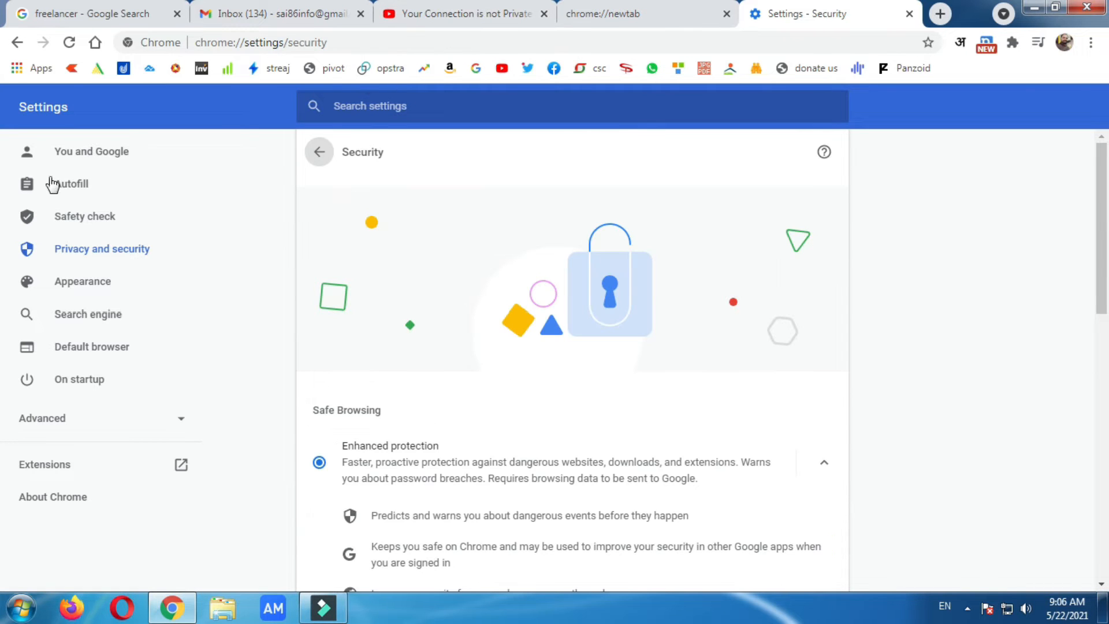
Open the Security page within the browser's Privacy and security settings.
click(1091, 43)
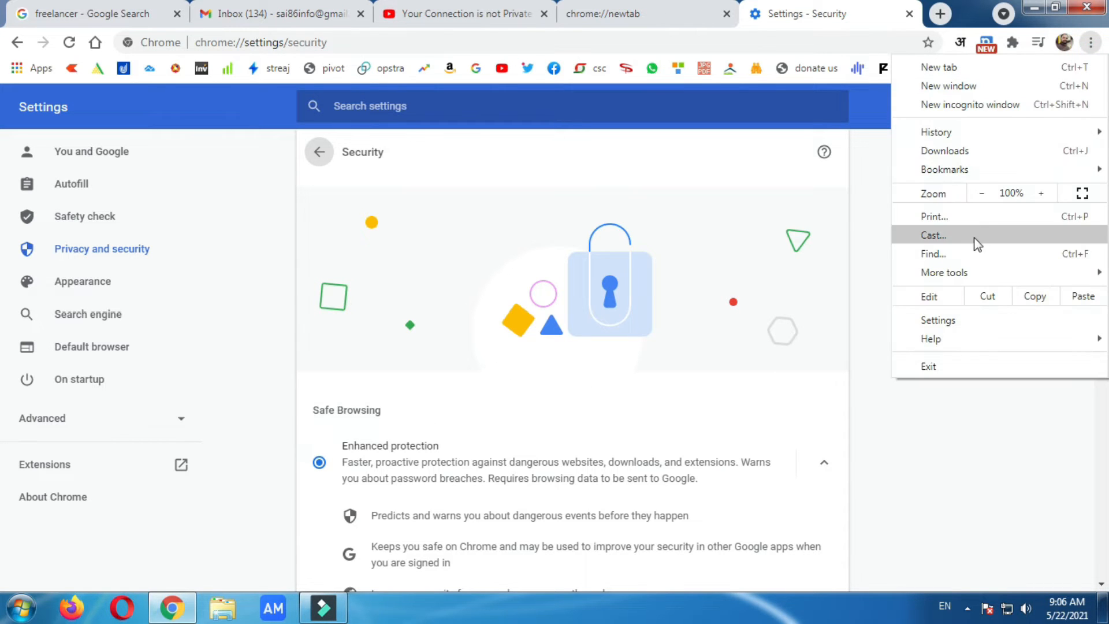
click(960, 318)
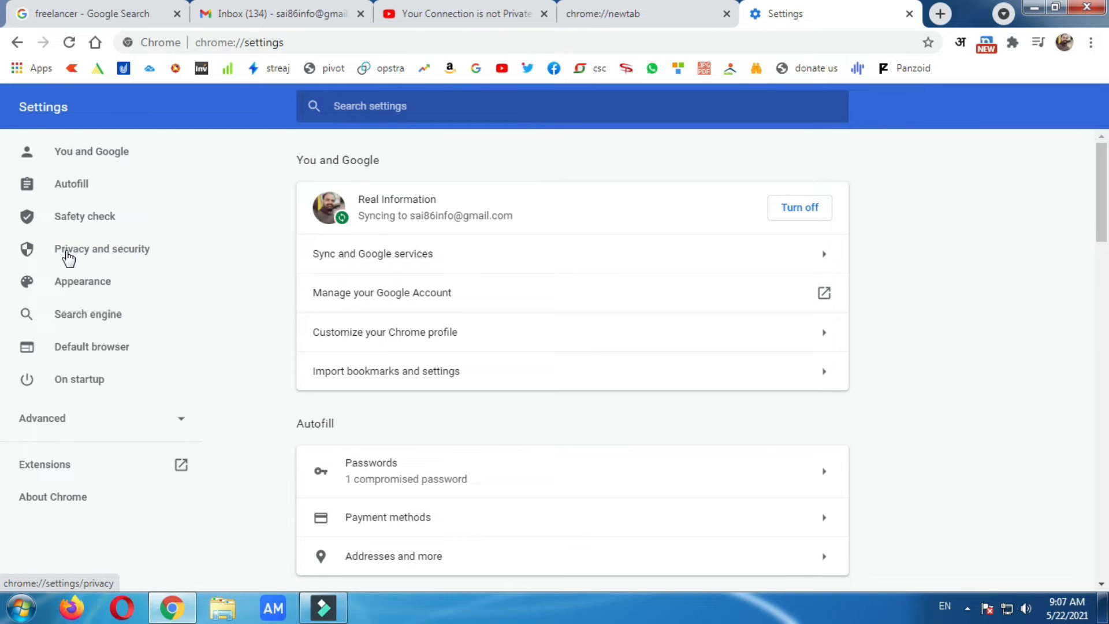
click(67, 252)
scroll(587, 315, down, 5)
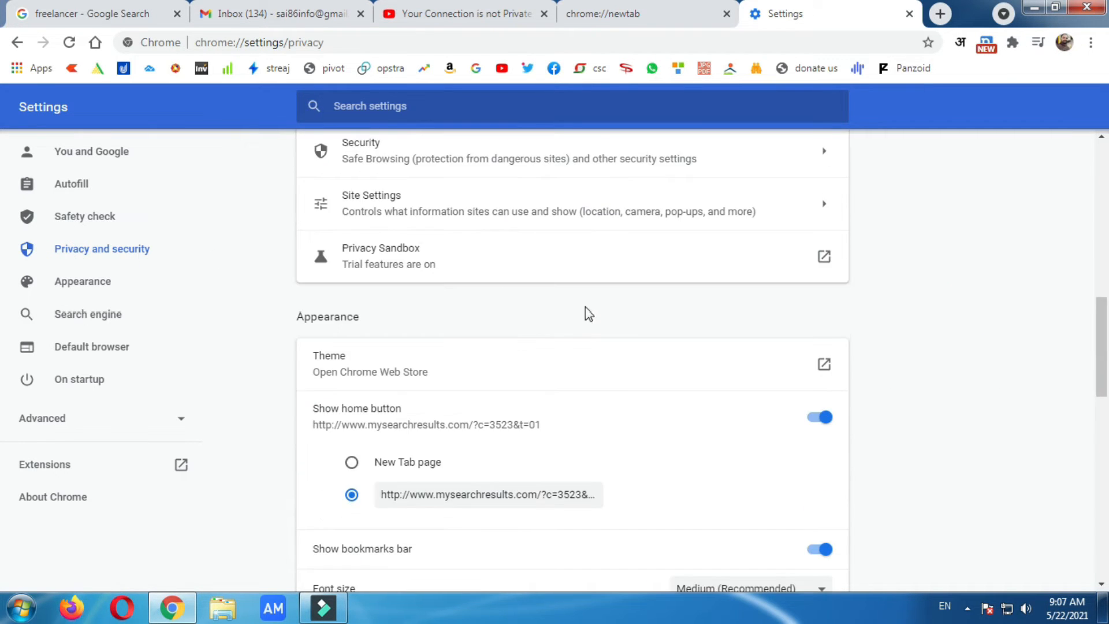
scroll(533, 324, up, 7)
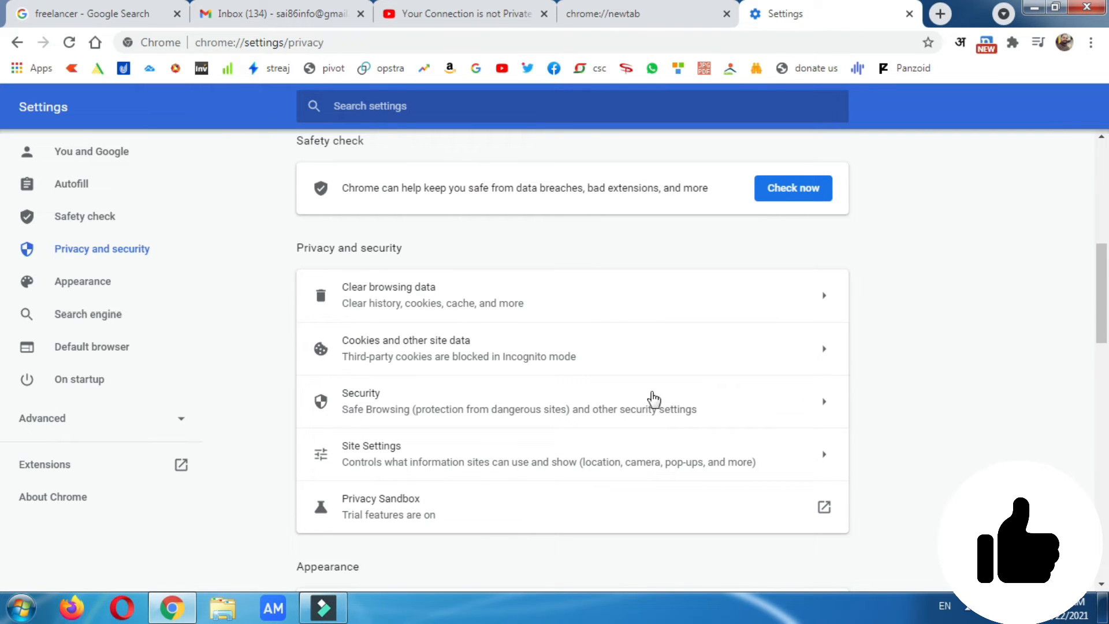
click(827, 402)
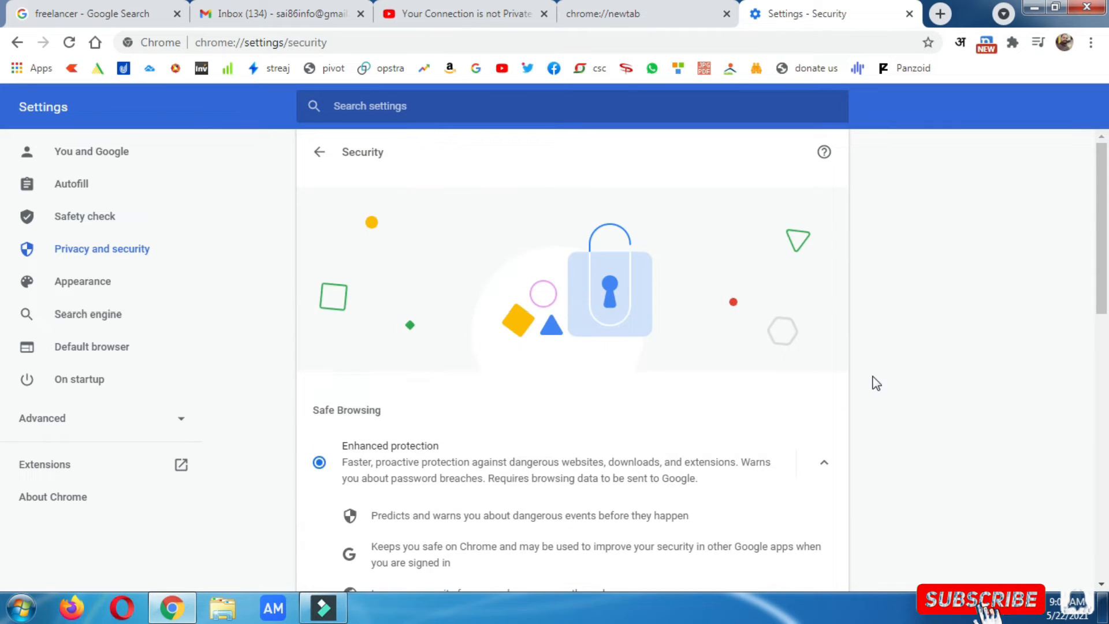
Review the Safe Browsing protection levels and select Standard protection.
scroll(755, 359, down, 4)
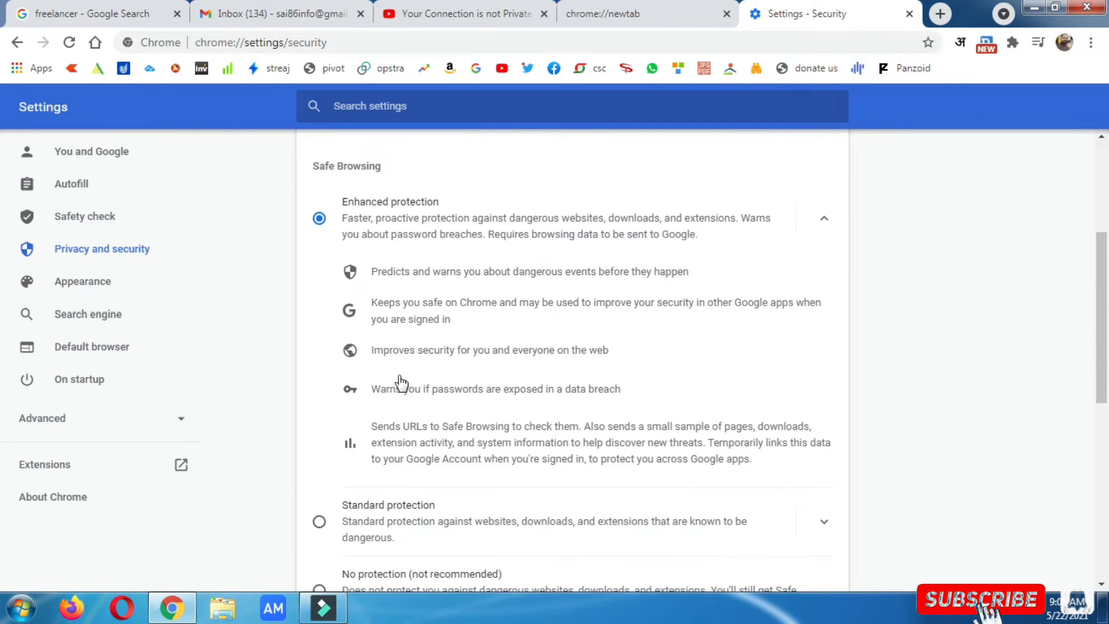
scroll(396, 379, down, 1)
scroll(382, 335, up, 3)
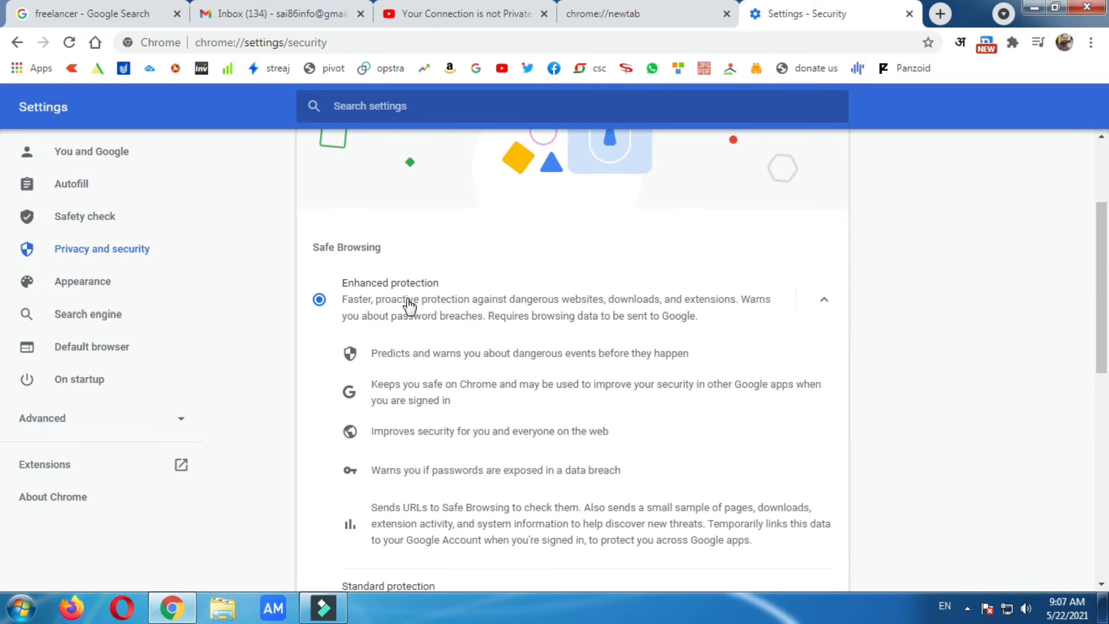
scroll(434, 303, down, 1)
scroll(435, 305, down, 3)
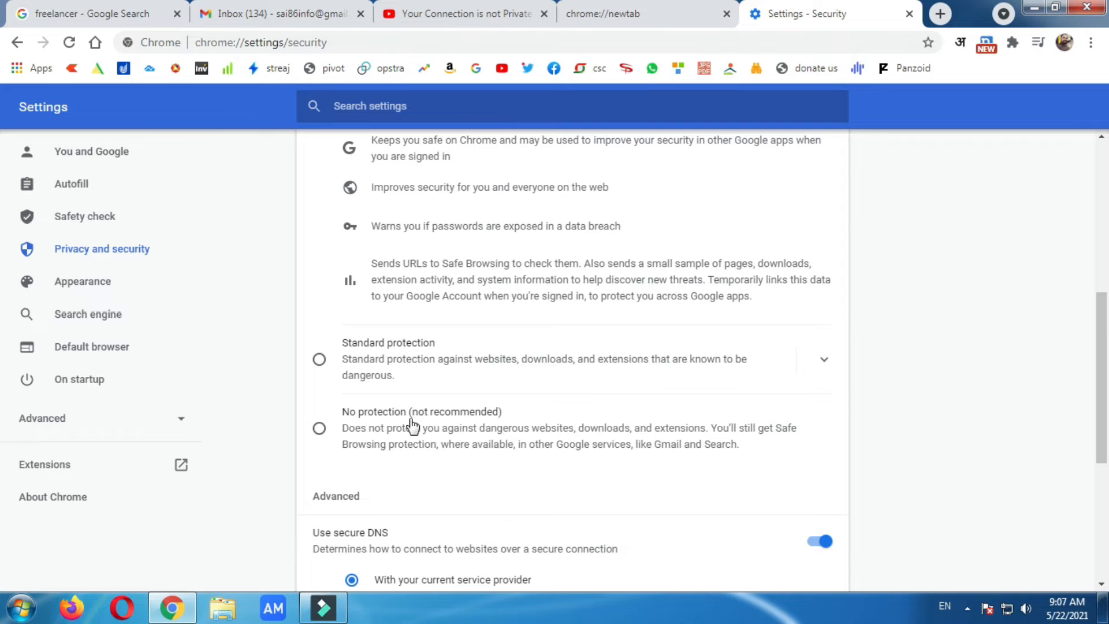
scroll(412, 427, up, 4)
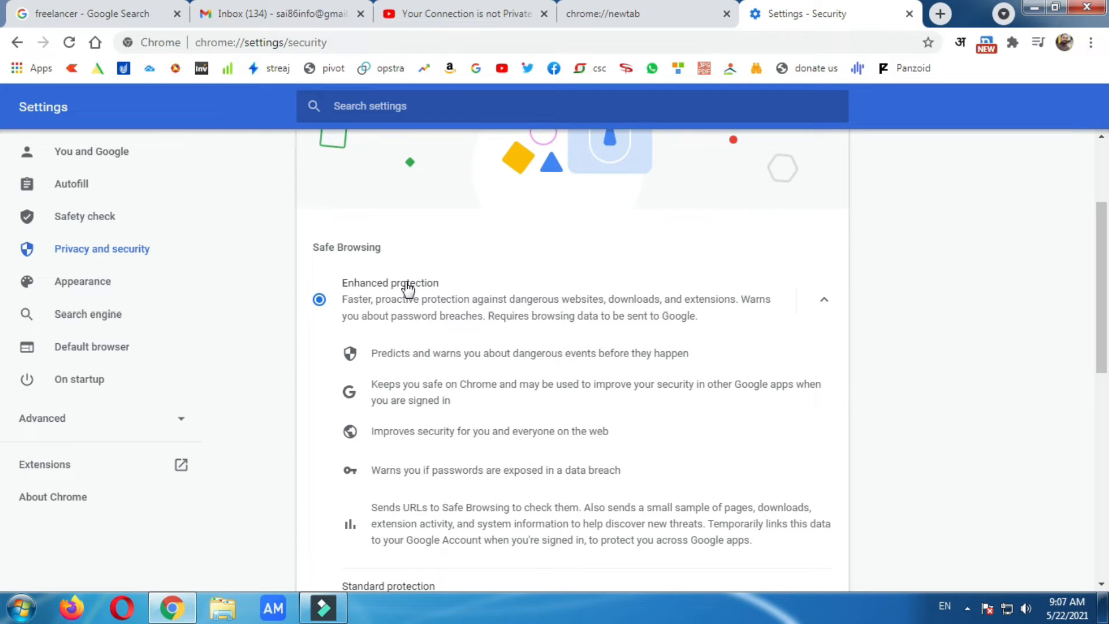
scroll(408, 287, down, 3)
click(320, 442)
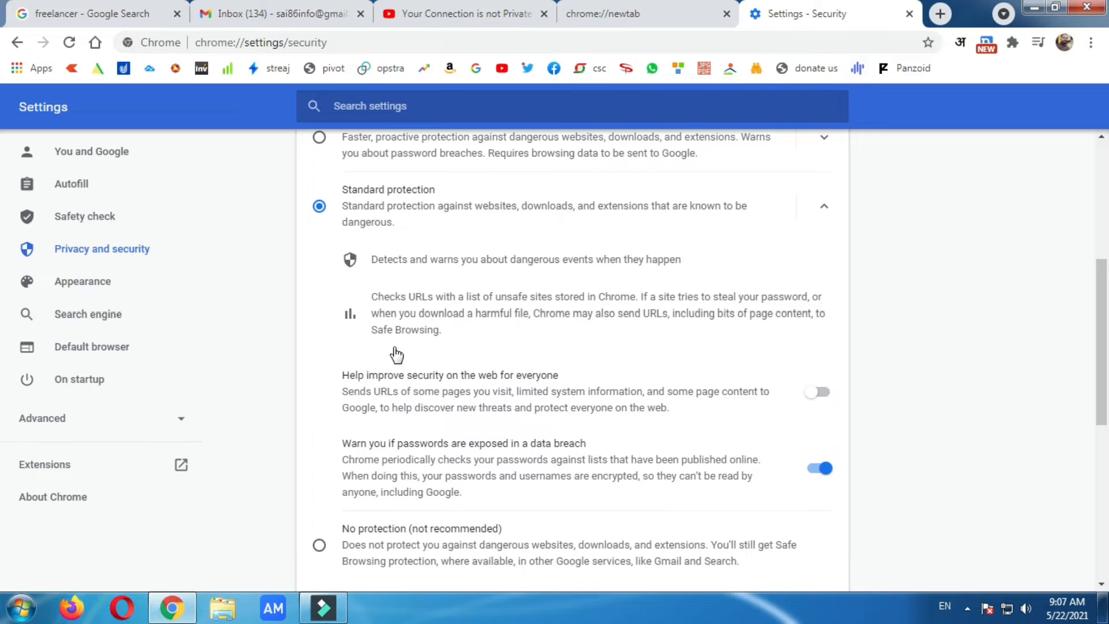
Set Safe Browsing to No protection (not recommended) and confirm the change.
scroll(397, 354, up, 1)
scroll(386, 300, down, 2)
scroll(386, 299, down, 1)
scroll(385, 298, up, 1)
scroll(417, 375, down, 3)
scroll(417, 374, up, 3)
click(319, 545)
click(717, 395)
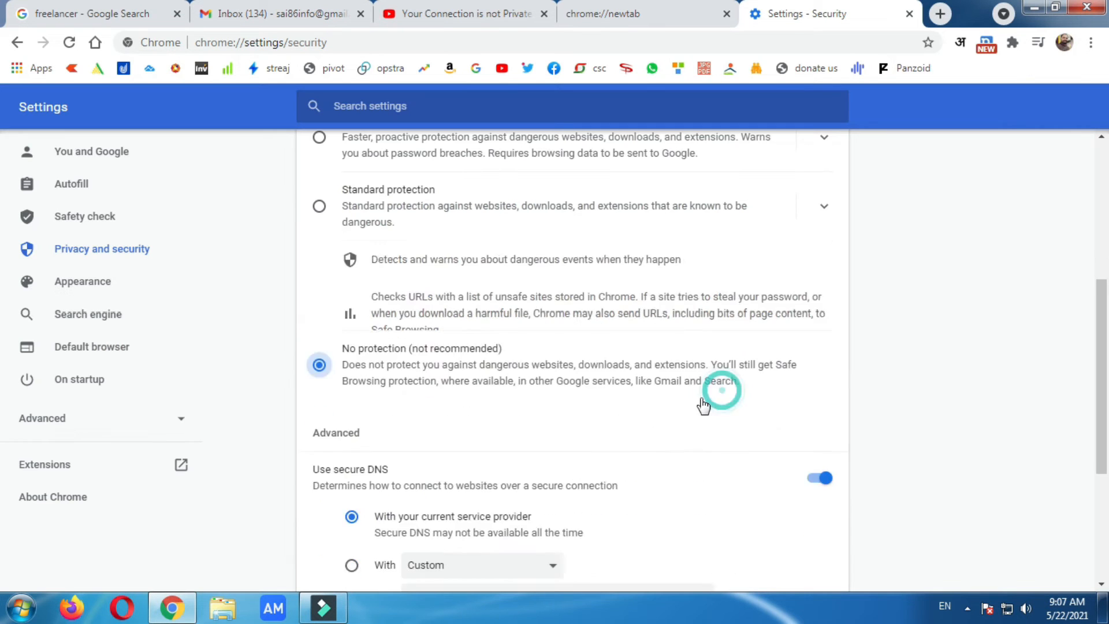
scroll(539, 425, down, 3)
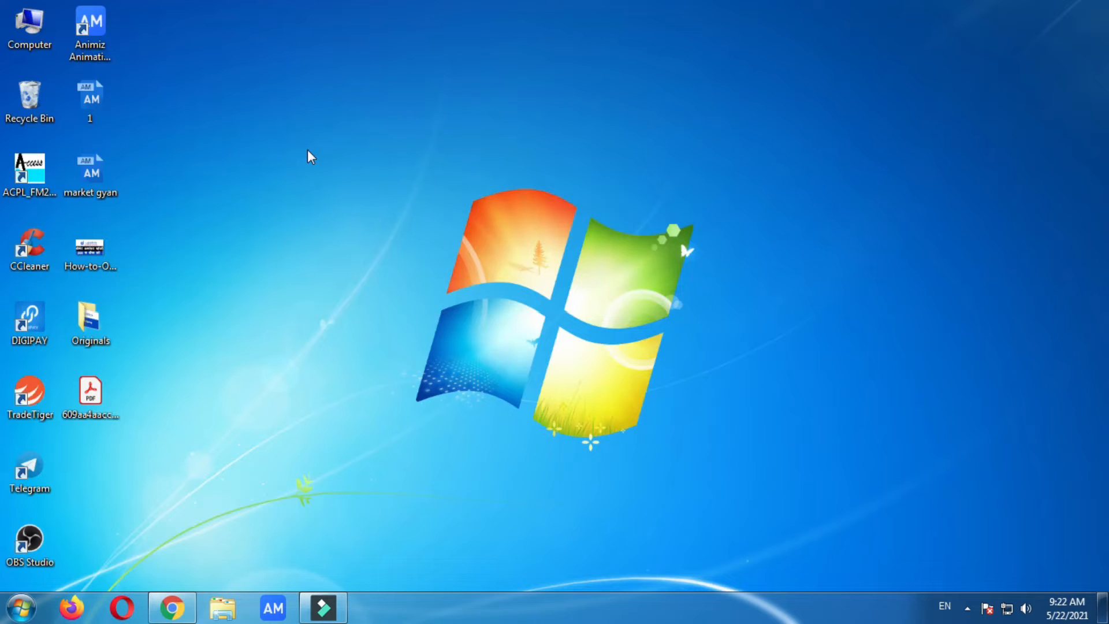
Search Windows for "internet" to open Internet Properties and set the Internet zone's security level to Medium-high.
key(super)
text(internet)
click(92, 327)
drag(243, 84, 410, 33)
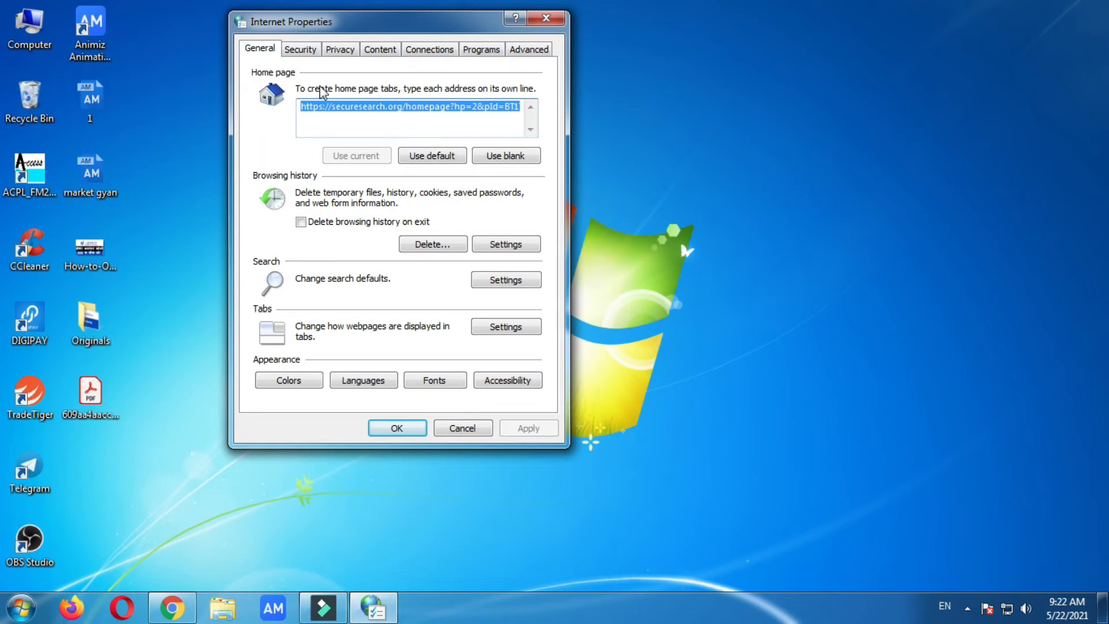
click(299, 51)
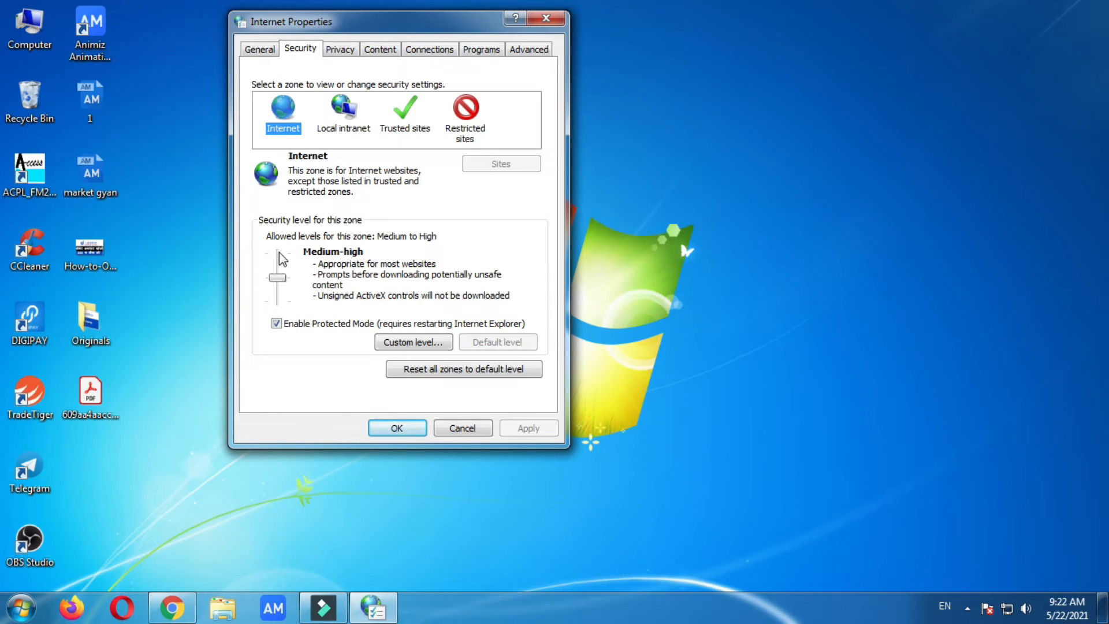
mouse_move(277, 278)
mouse_down()
mouse_move(276, 252)
mouse_move(280, 292)
mouse_up()
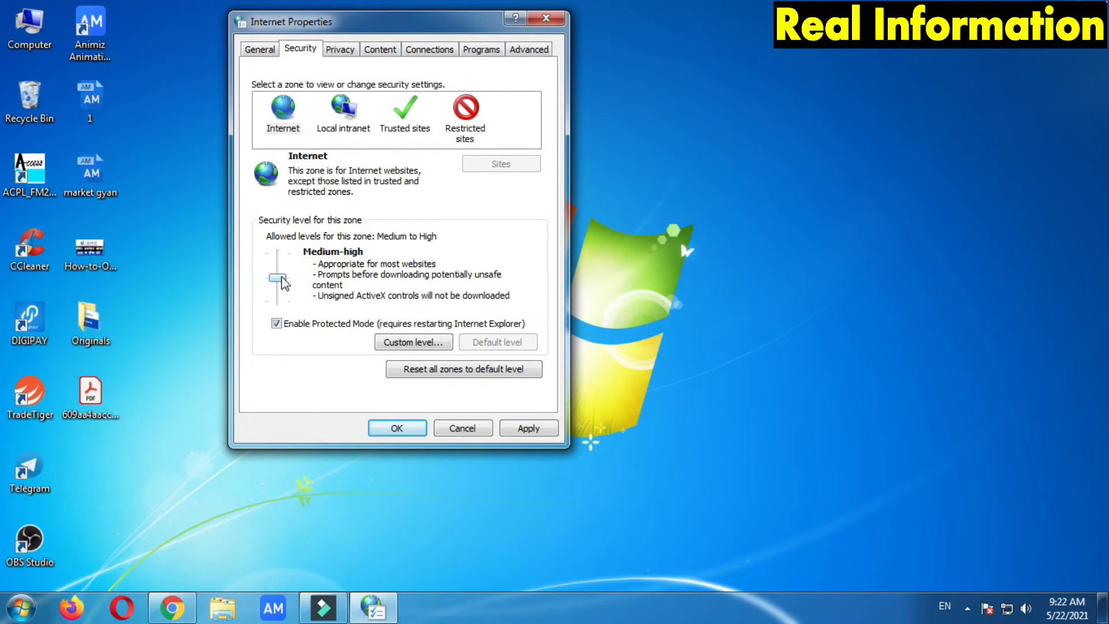
In the advanced Internet settings, disable the checks for publisher's certificate revocation and server certificate revocation.
click(481, 49)
click(527, 49)
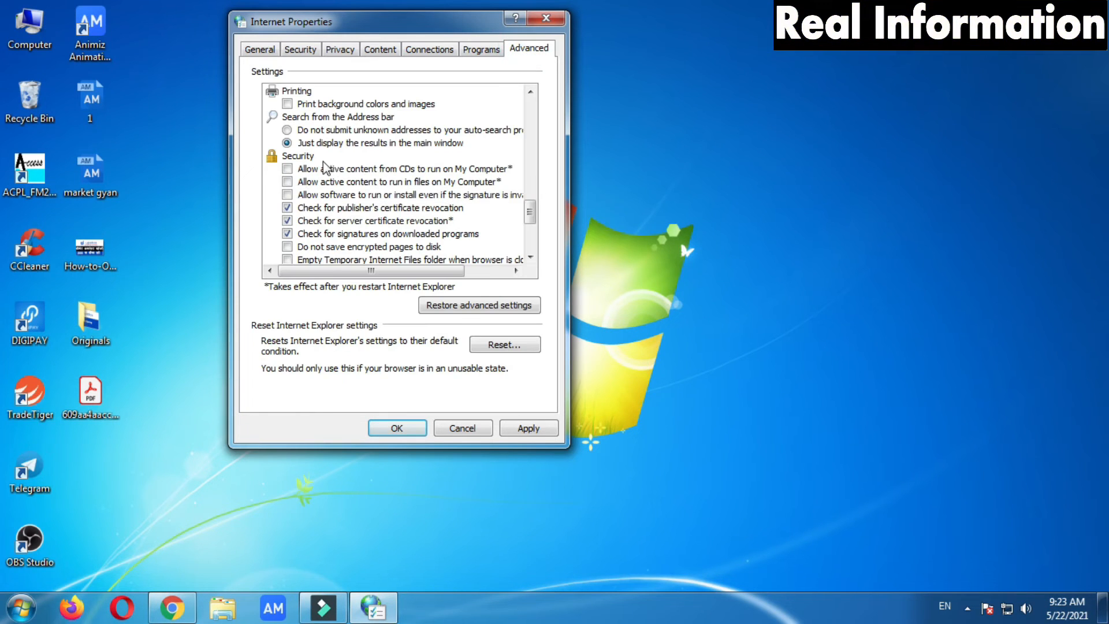
scroll(312, 173, up, 15)
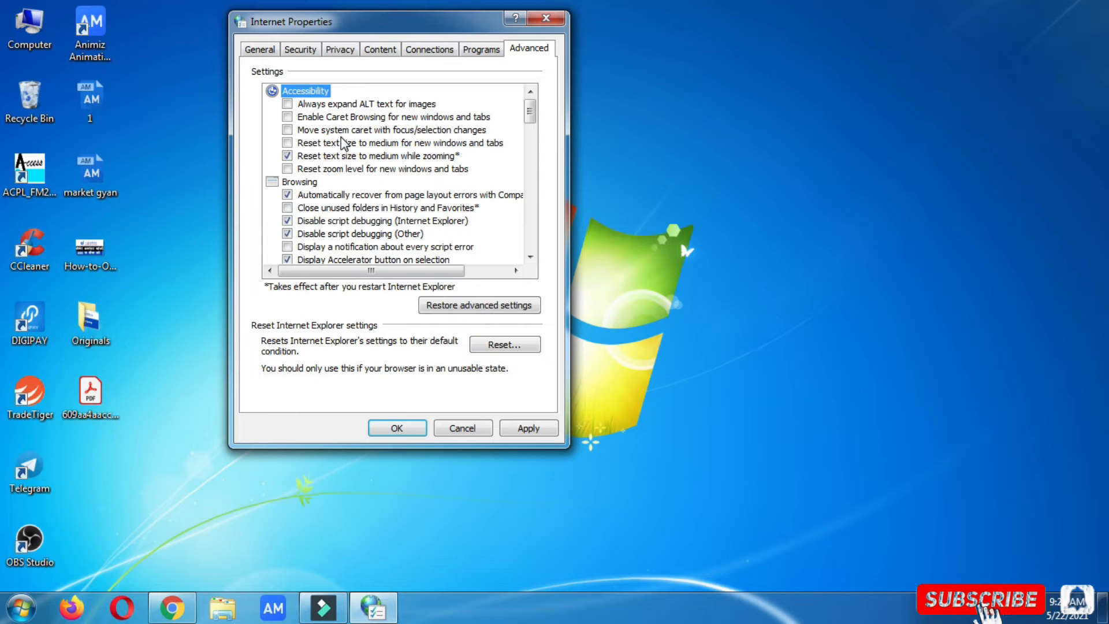
scroll(347, 145, down, 15)
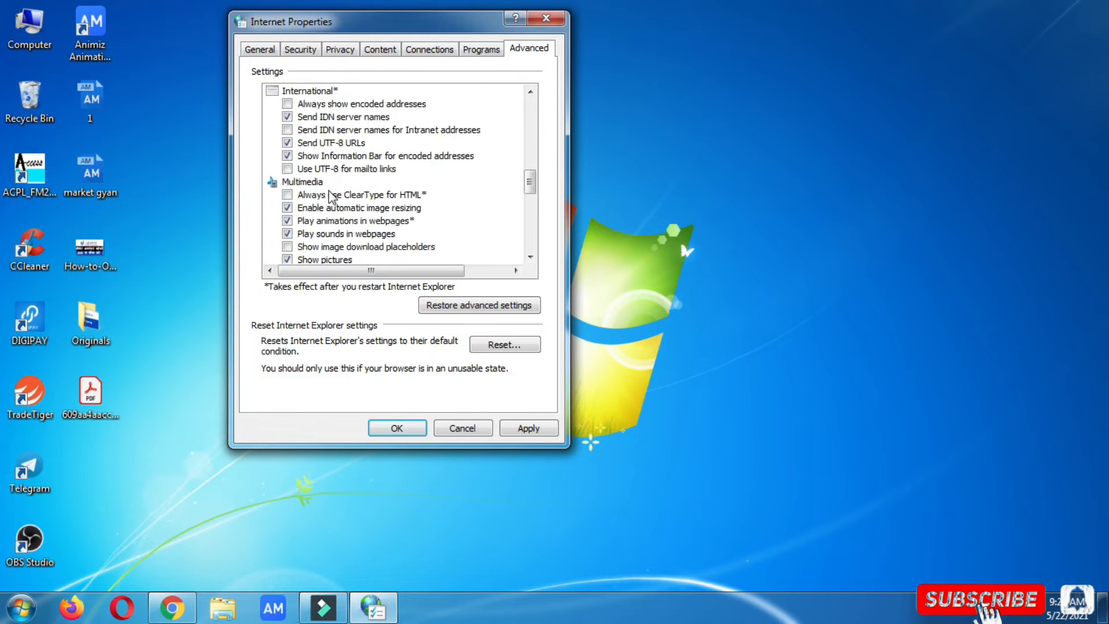
scroll(330, 195, down, 3)
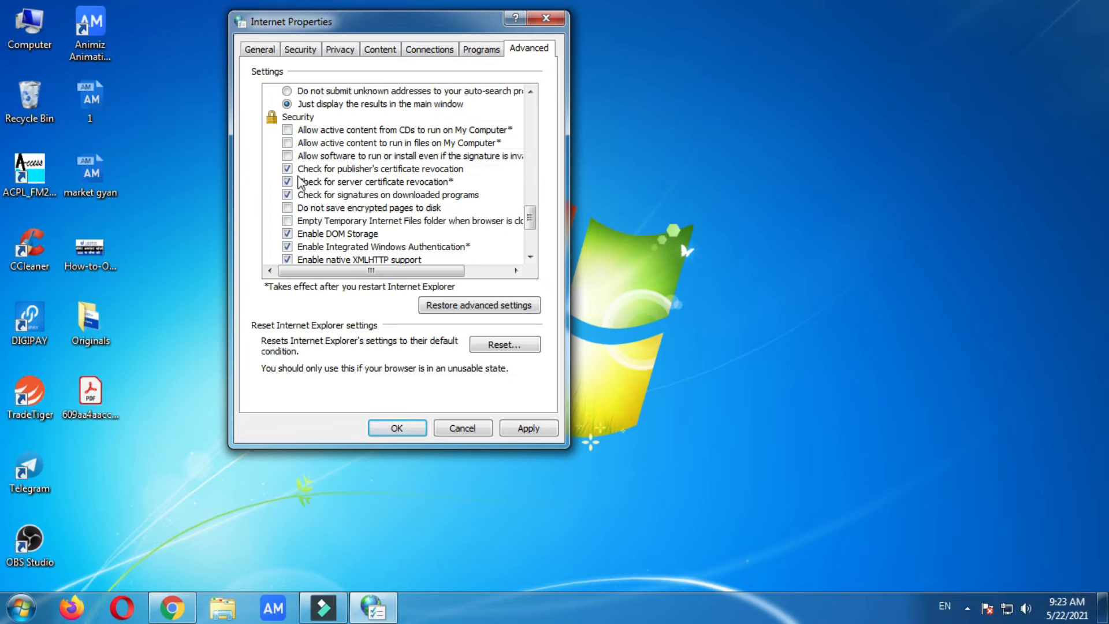
click(287, 168)
click(287, 182)
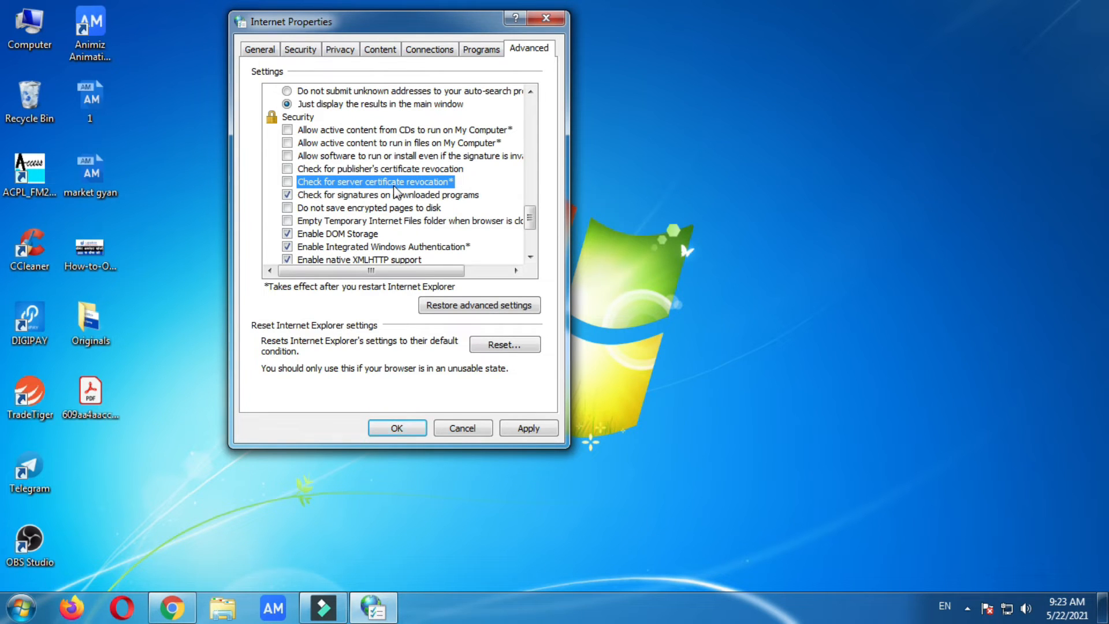
Disable Use SSL 3.0 in the advanced security settings, apply the changes and close Internet Properties.
scroll(397, 192, down, 1)
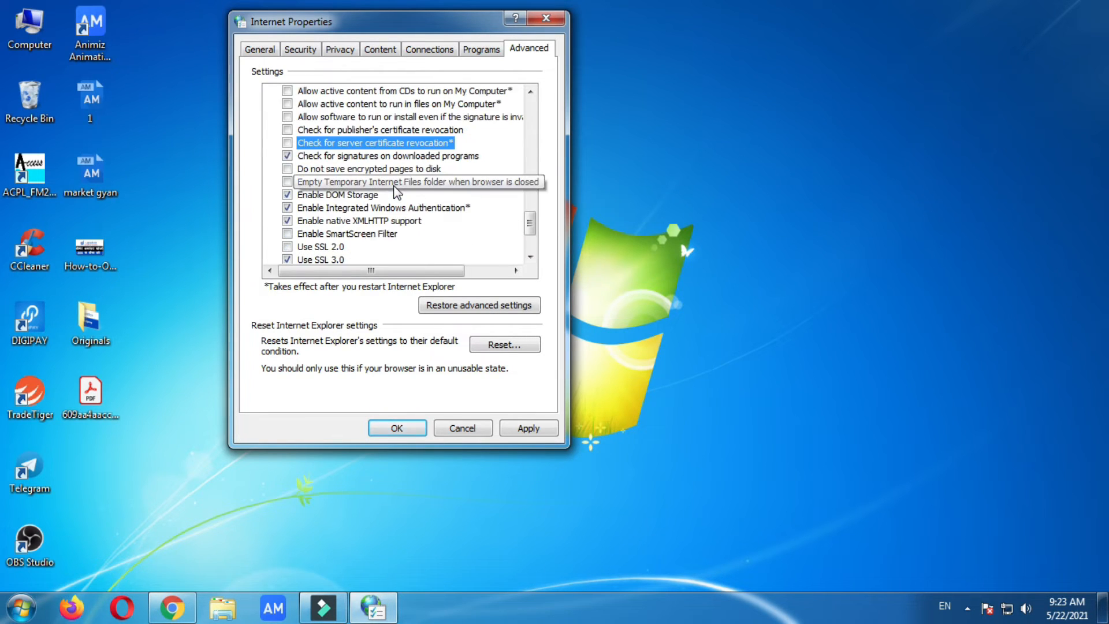
scroll(382, 190, down, 2)
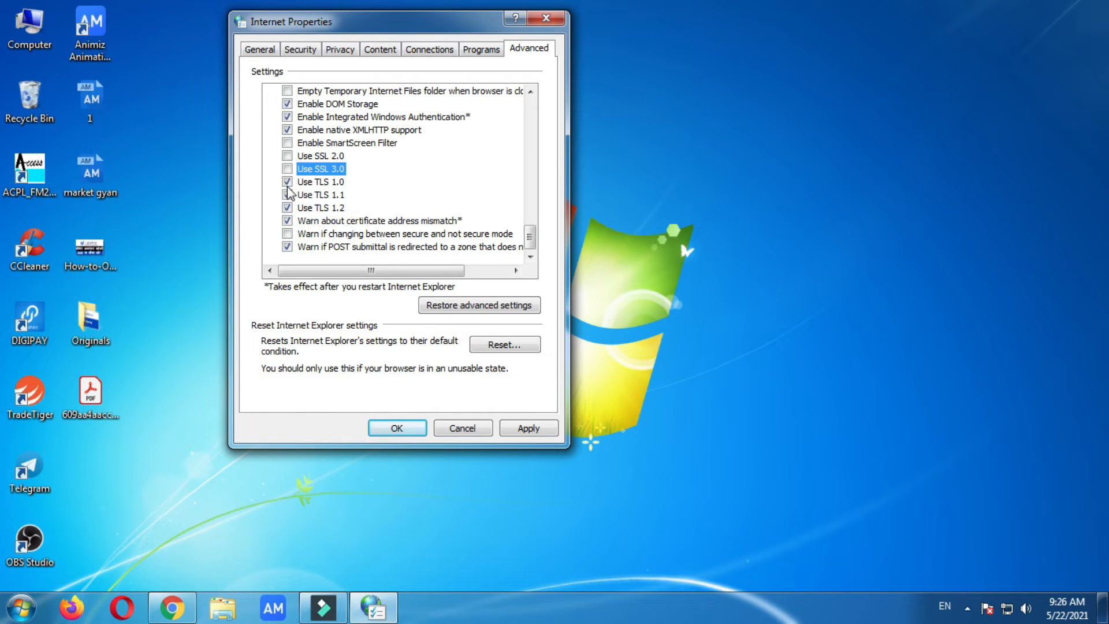
click(477, 180)
click(525, 428)
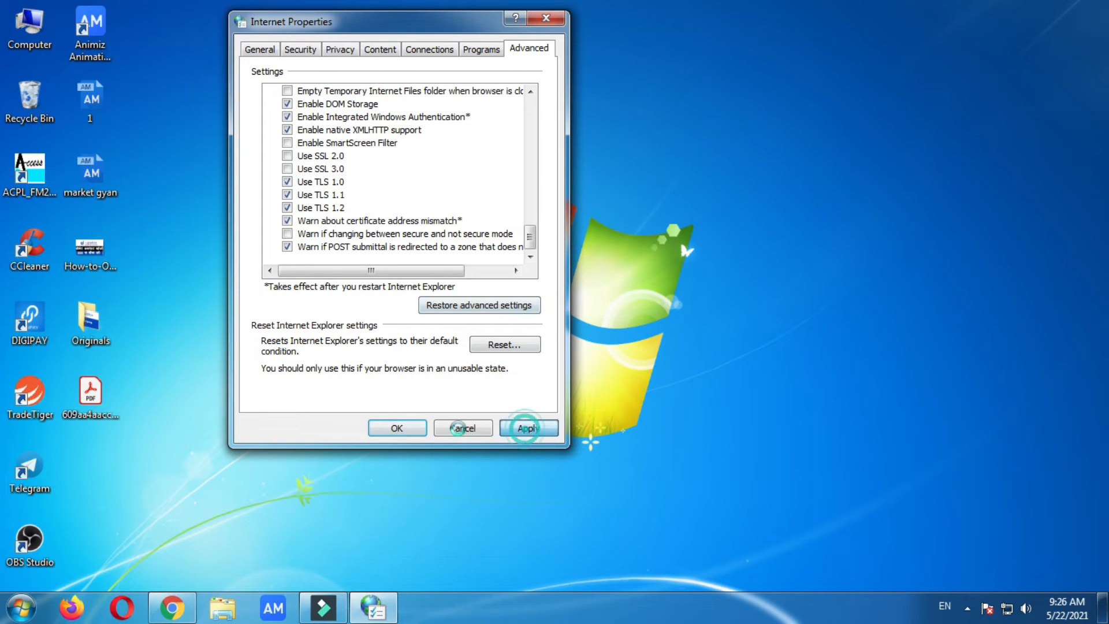
click(397, 428)
right_click(433, 8)
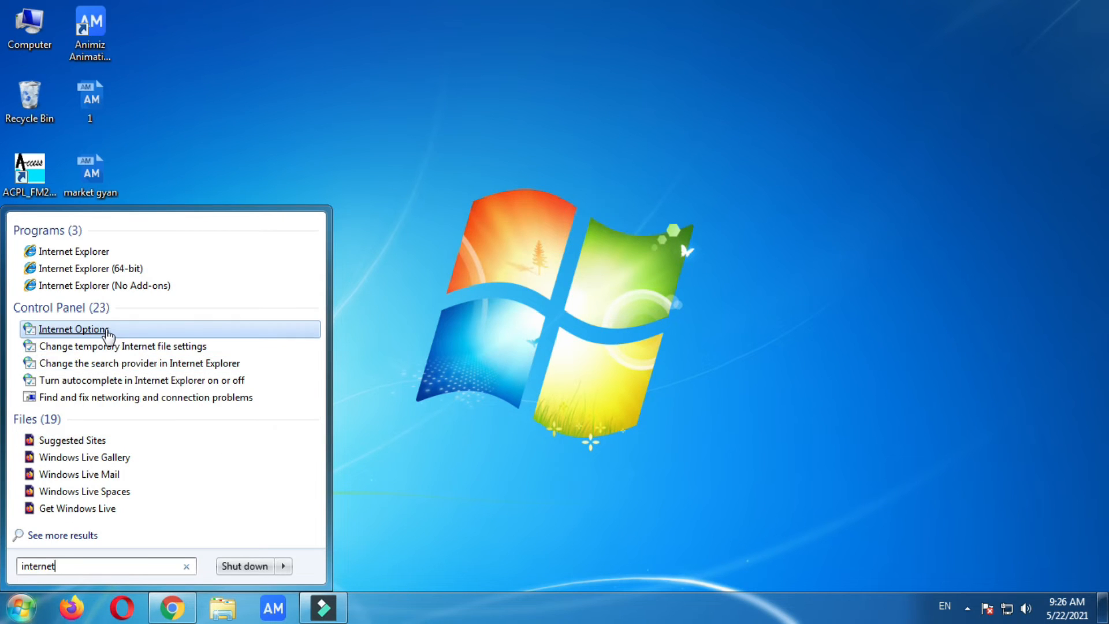
Reopen Internet Options from the Windows search for "internet" and review the Internet and Local intranet security zones.
click(73, 330)
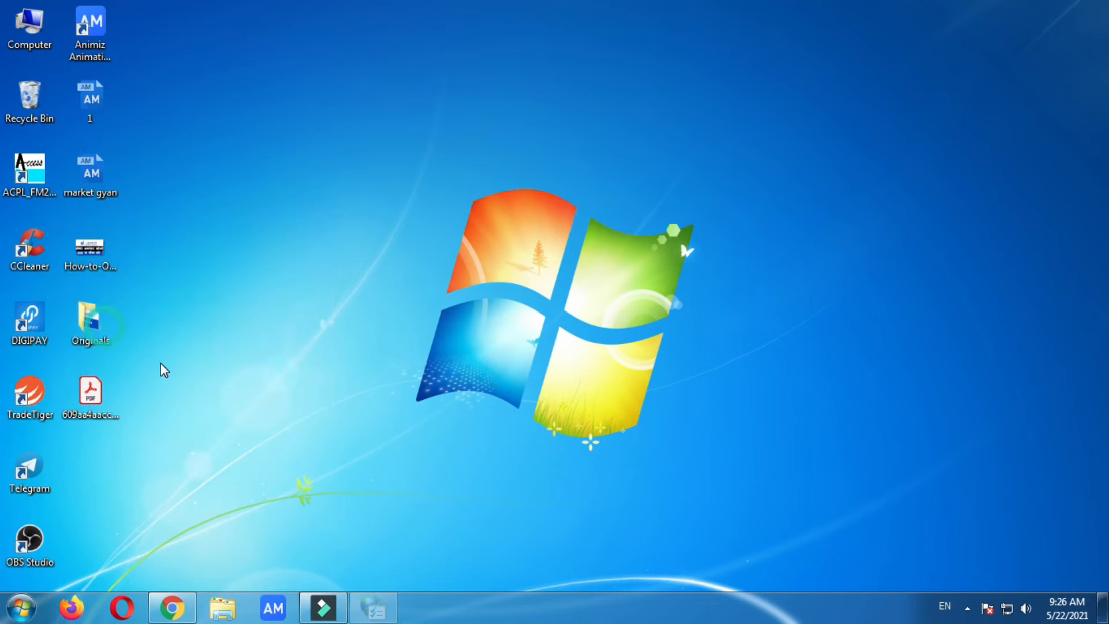
click(279, 71)
click(238, 70)
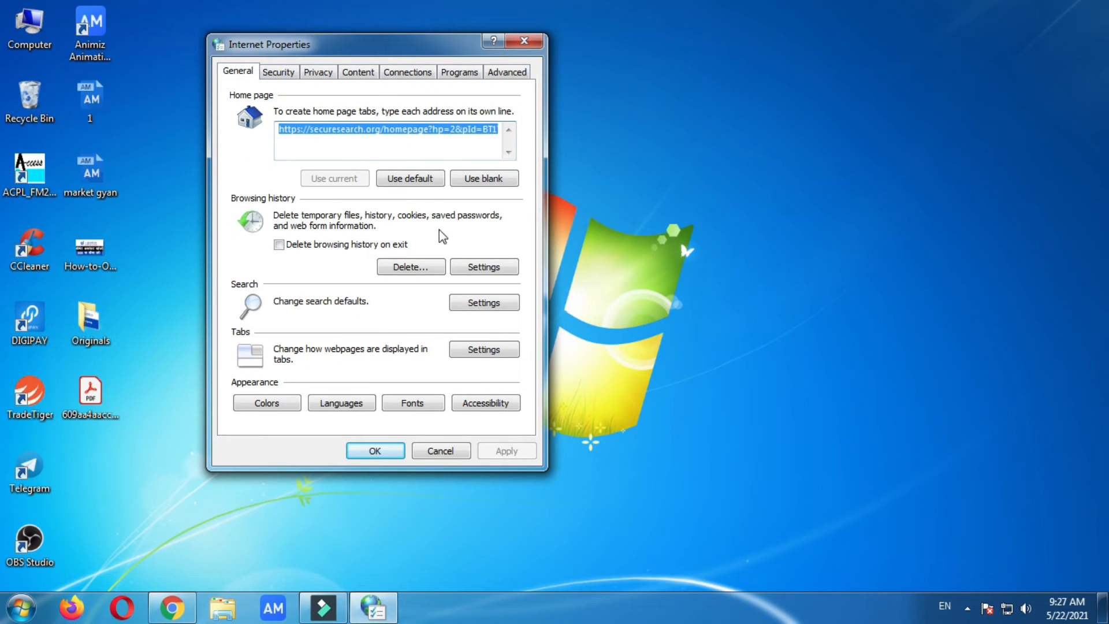
click(276, 70)
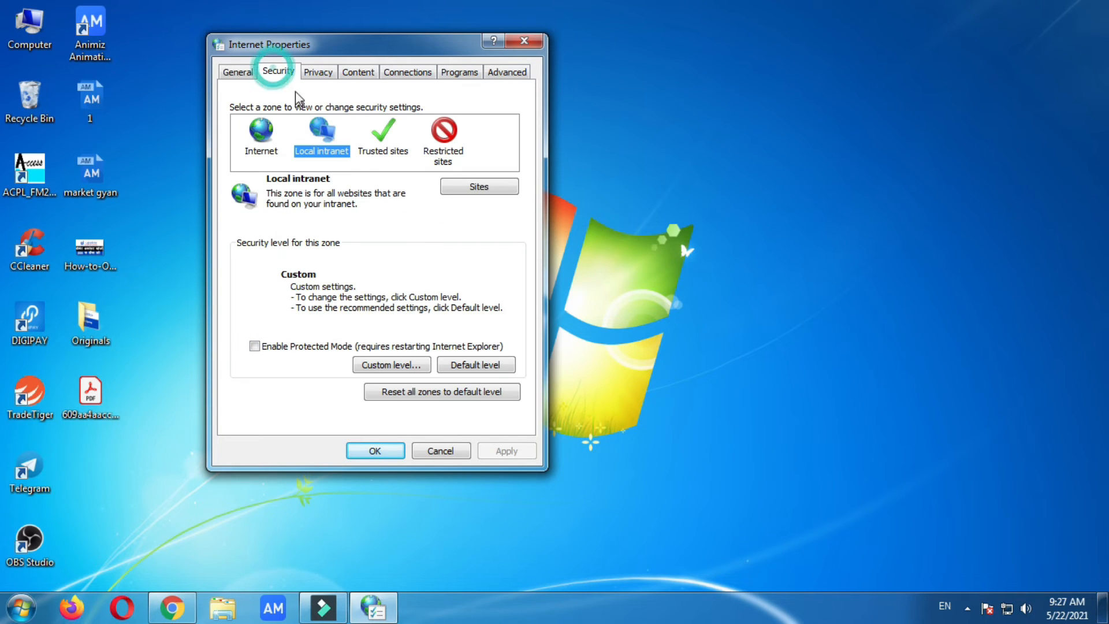
click(261, 132)
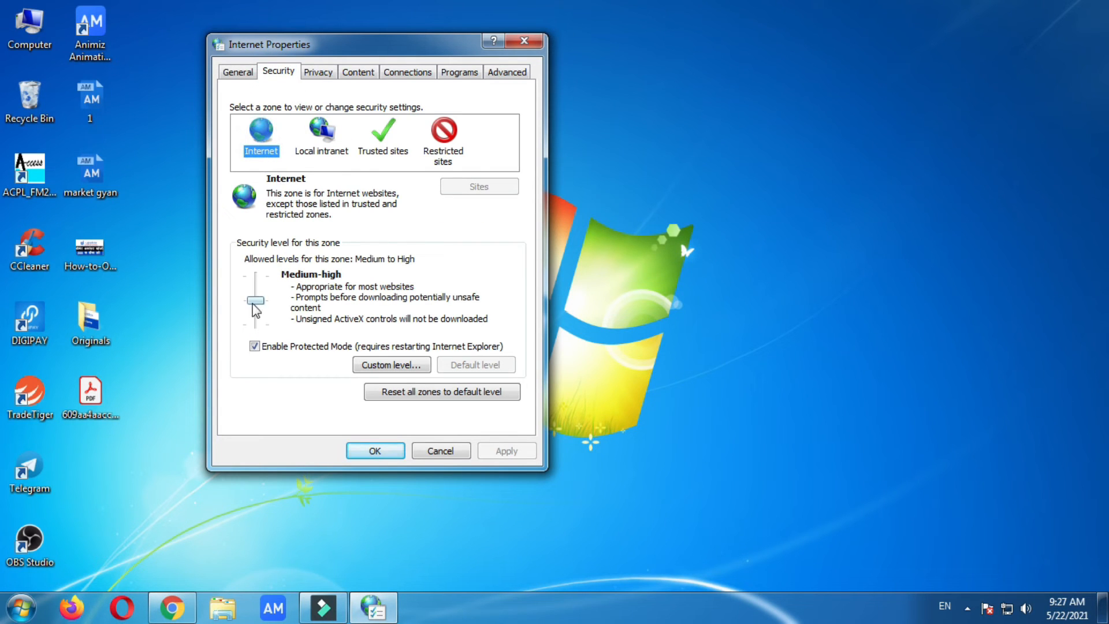
click(320, 144)
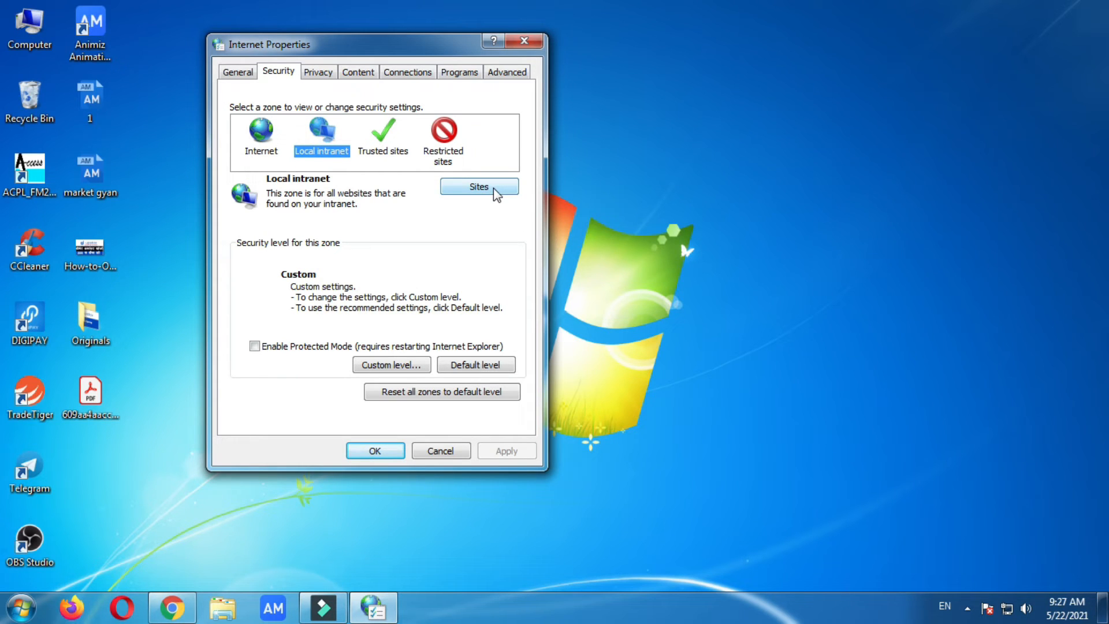
click(382, 148)
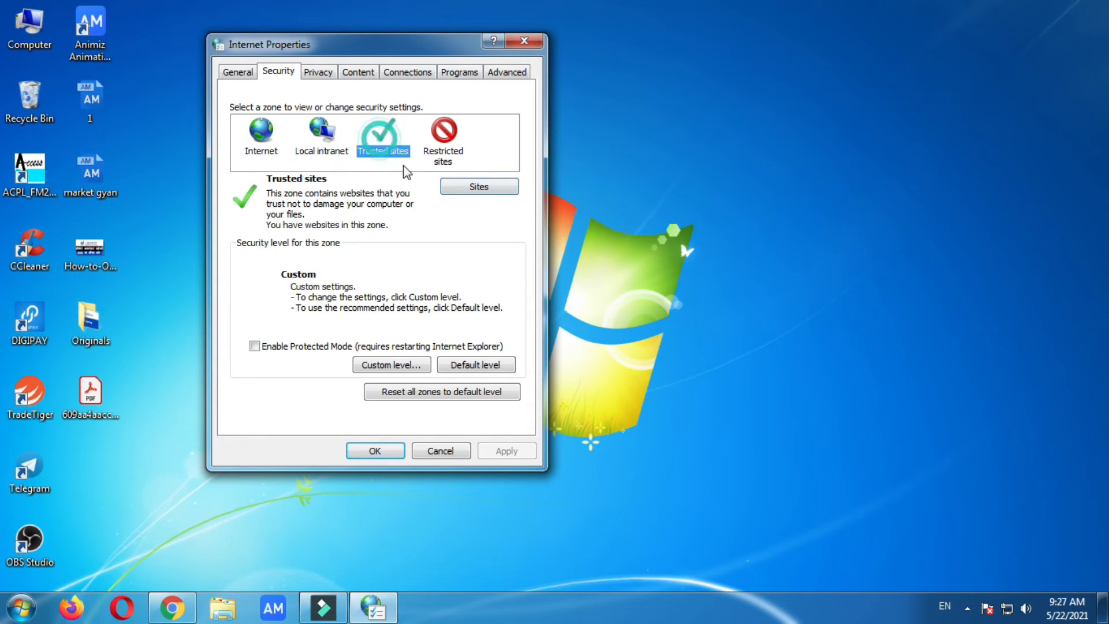
click(483, 191)
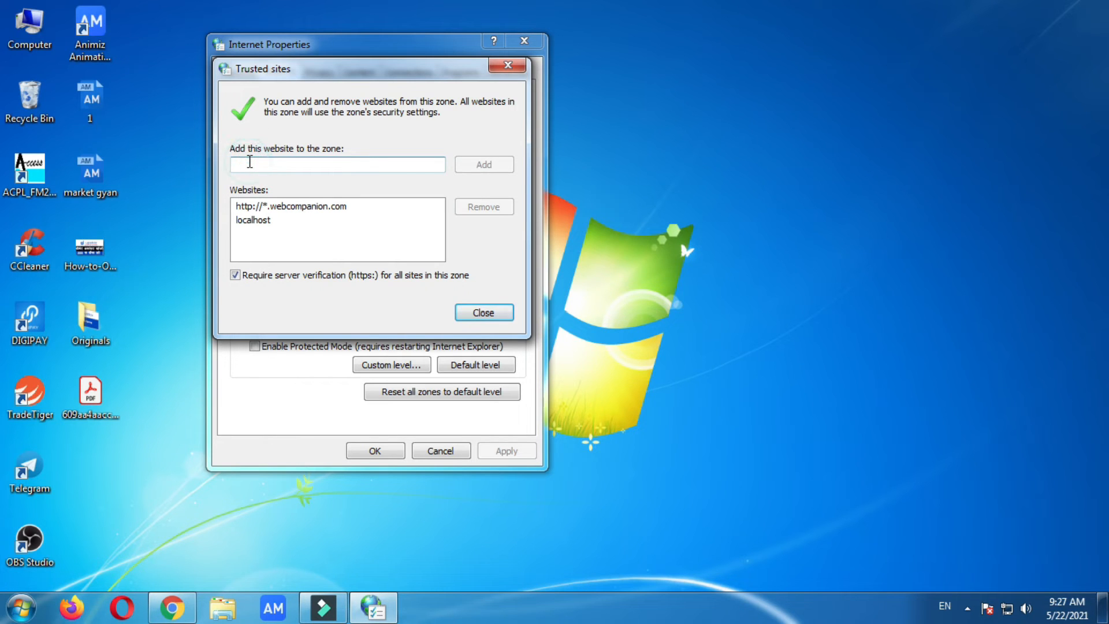
click(177, 609)
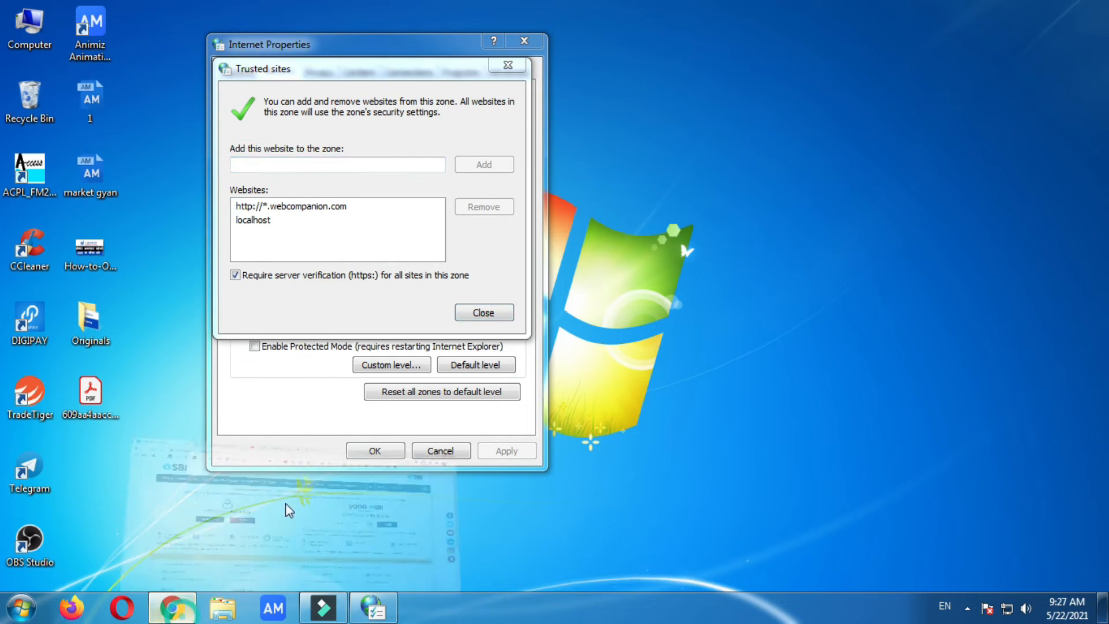
click(292, 45)
key(ctrl+c)
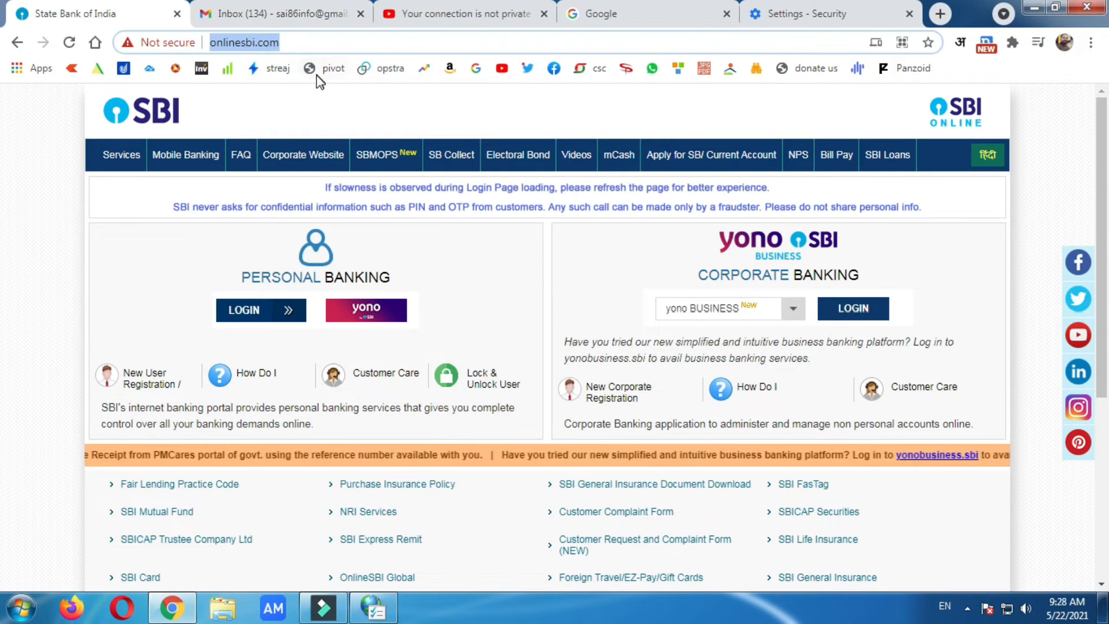
click(1033, 8)
key(ctrl+v)
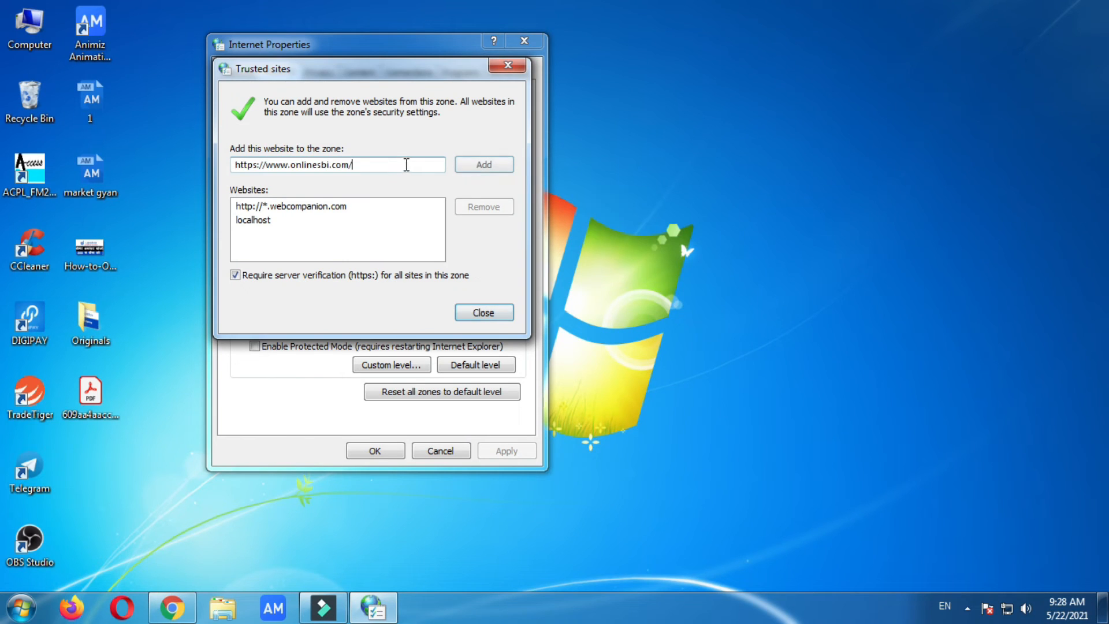
click(484, 166)
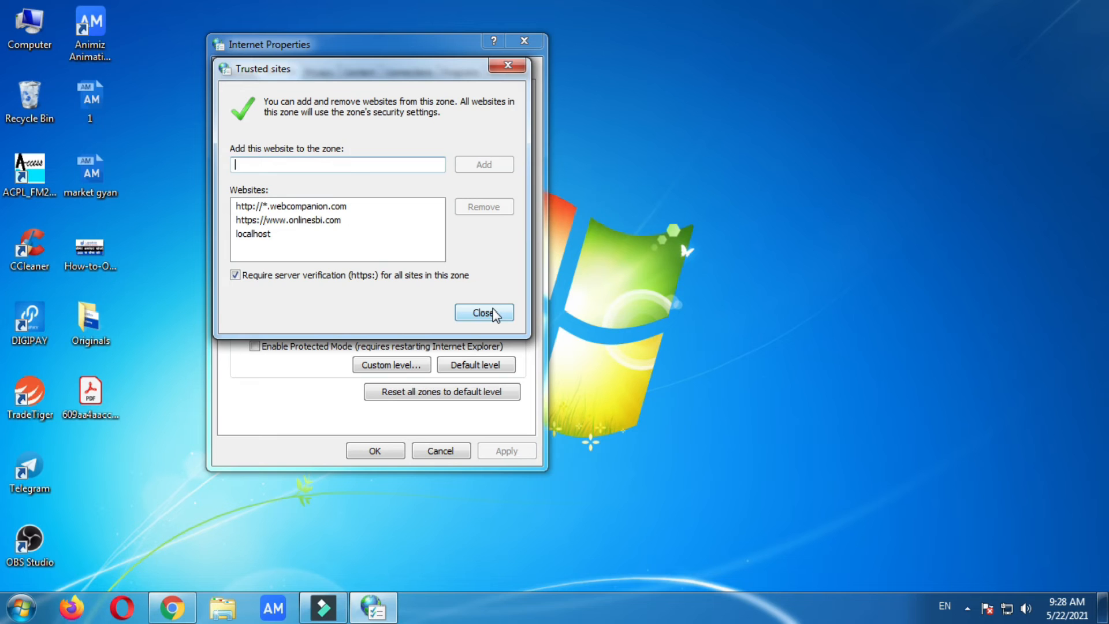
click(494, 312)
Check the list of websites in the Restricted sites zone and close it.
click(442, 133)
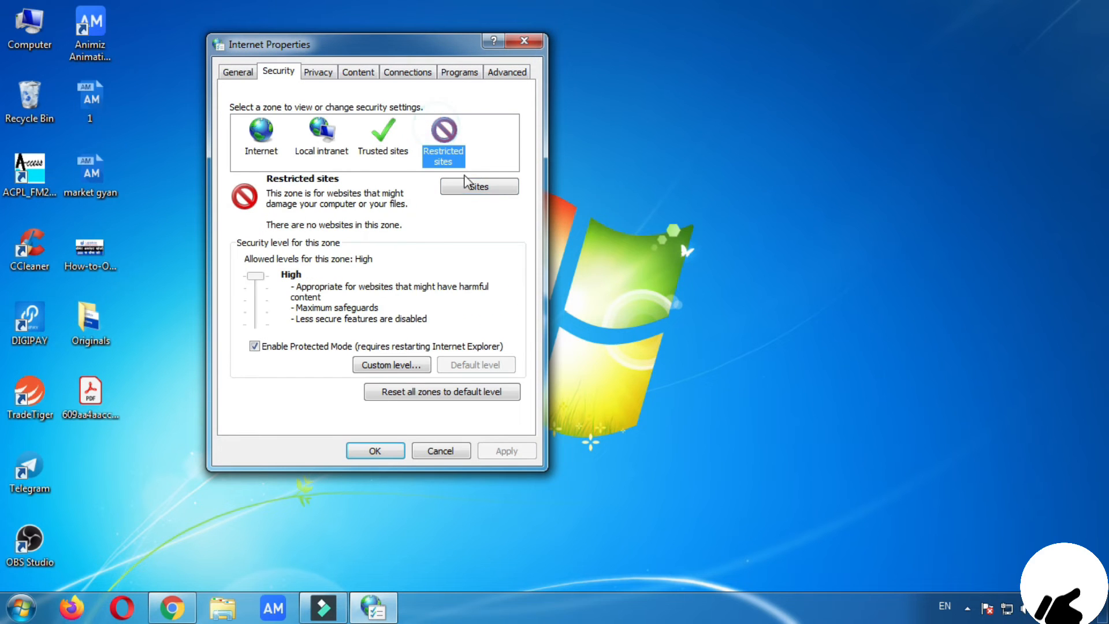
click(473, 188)
click(332, 164)
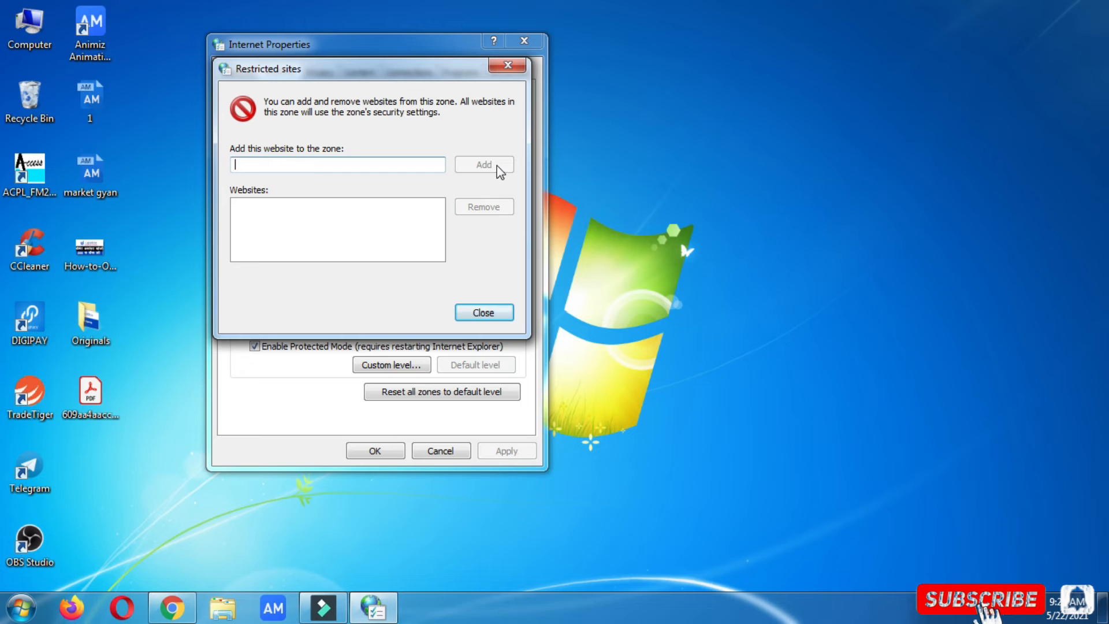
click(483, 313)
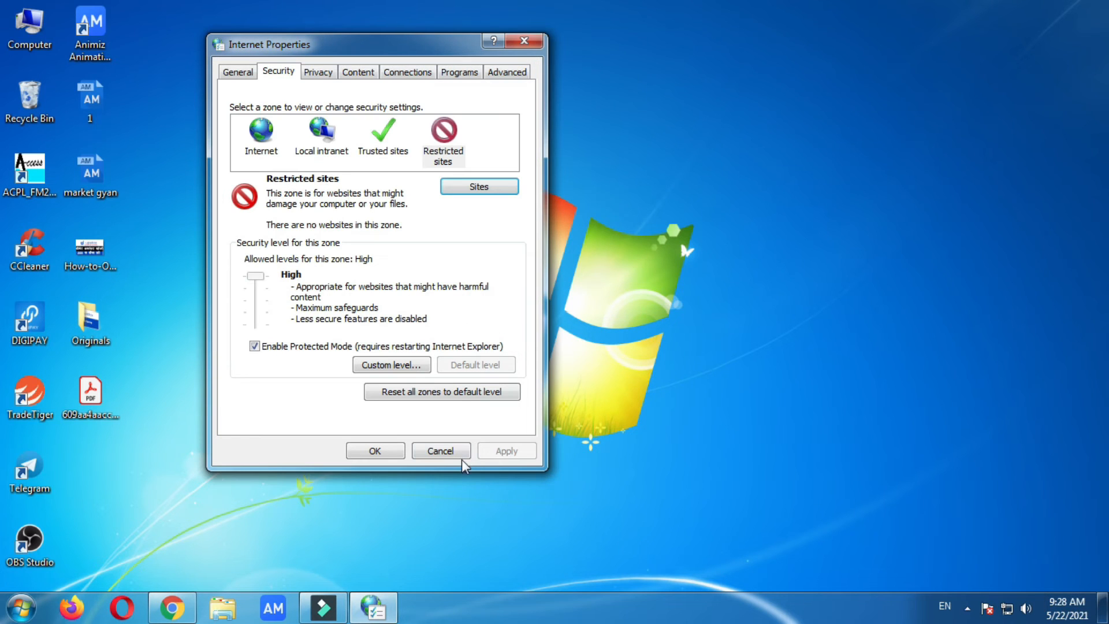
Review the Privacy, Content, Connections, Programs and Advanced settings, and close Internet Properties with the settings accepted.
click(317, 75)
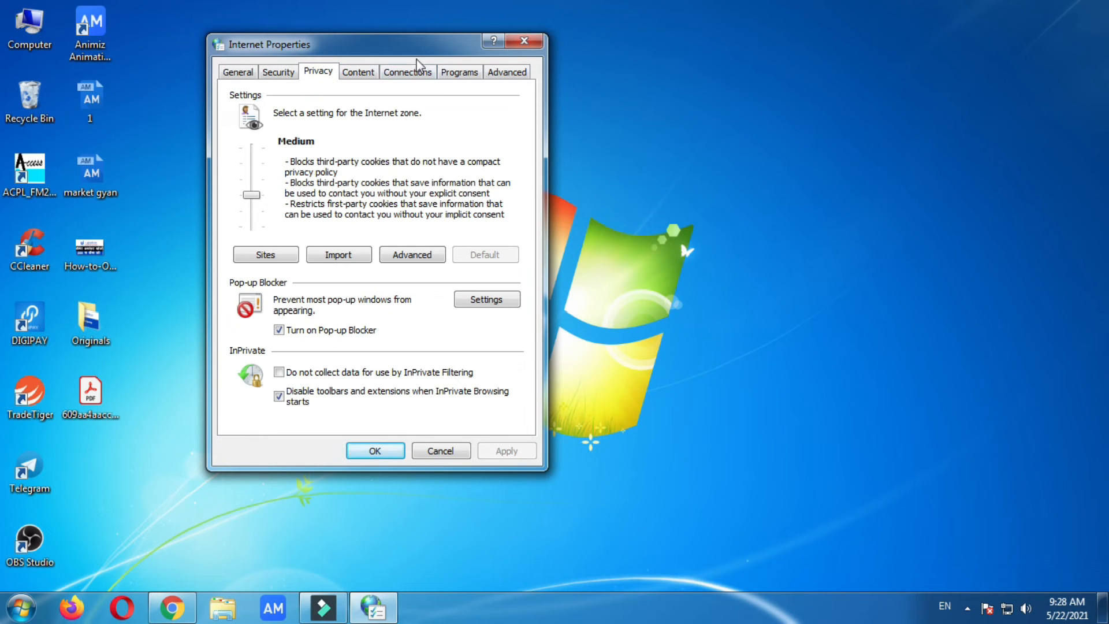
click(357, 74)
click(407, 73)
click(460, 73)
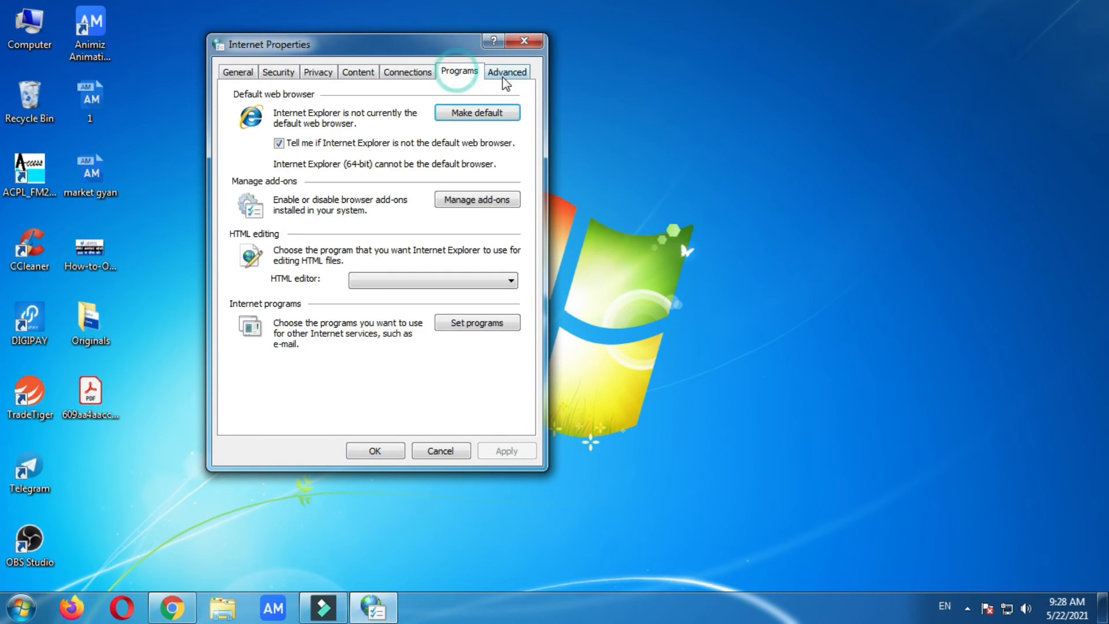
click(506, 72)
click(375, 451)
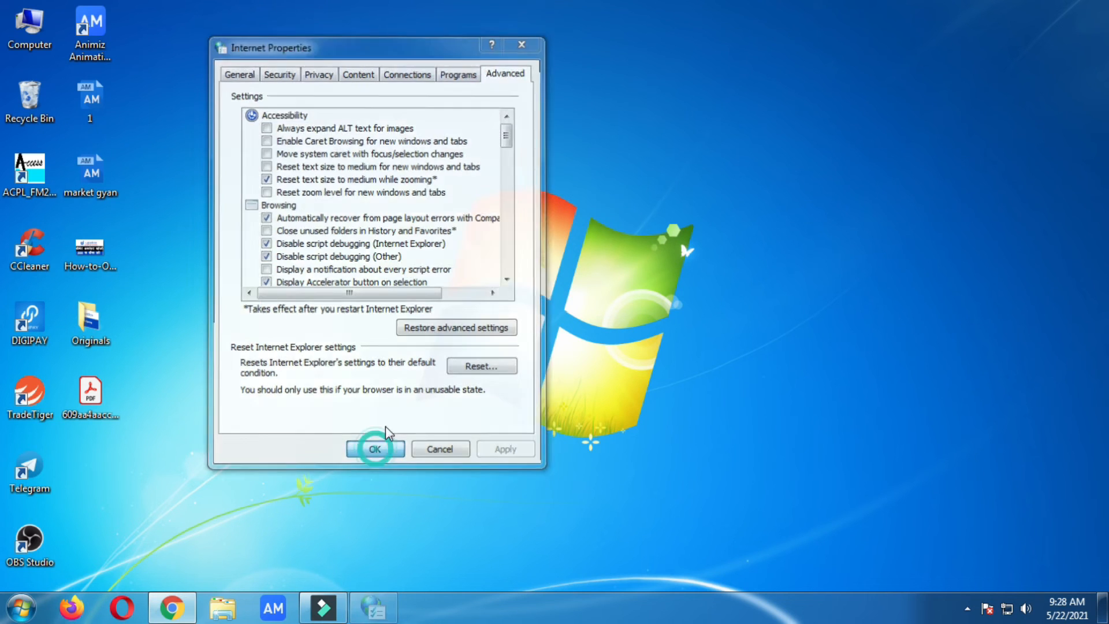
Search Control Panel for "time" and open the Date and Time settings.
right_click(448, 158)
click(495, 199)
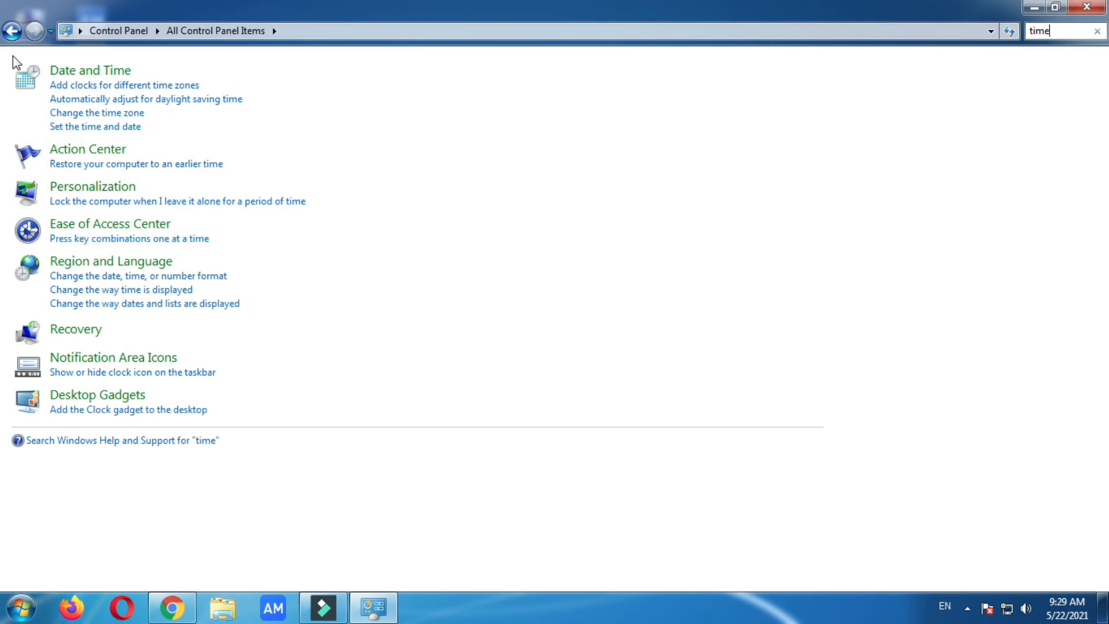
click(11, 31)
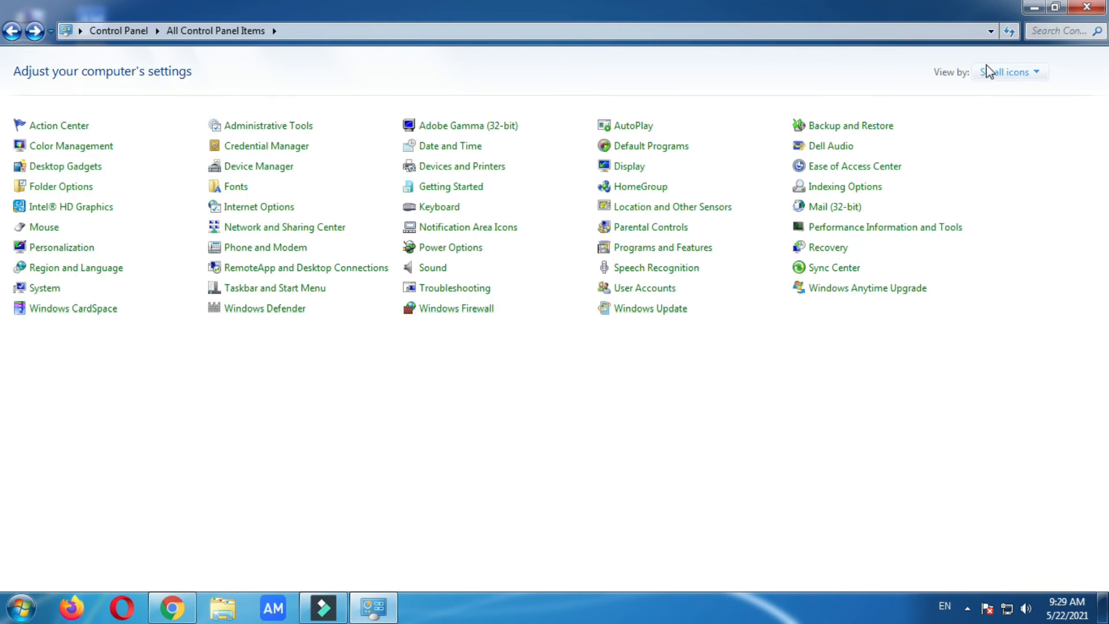
click(1066, 33)
text(time)
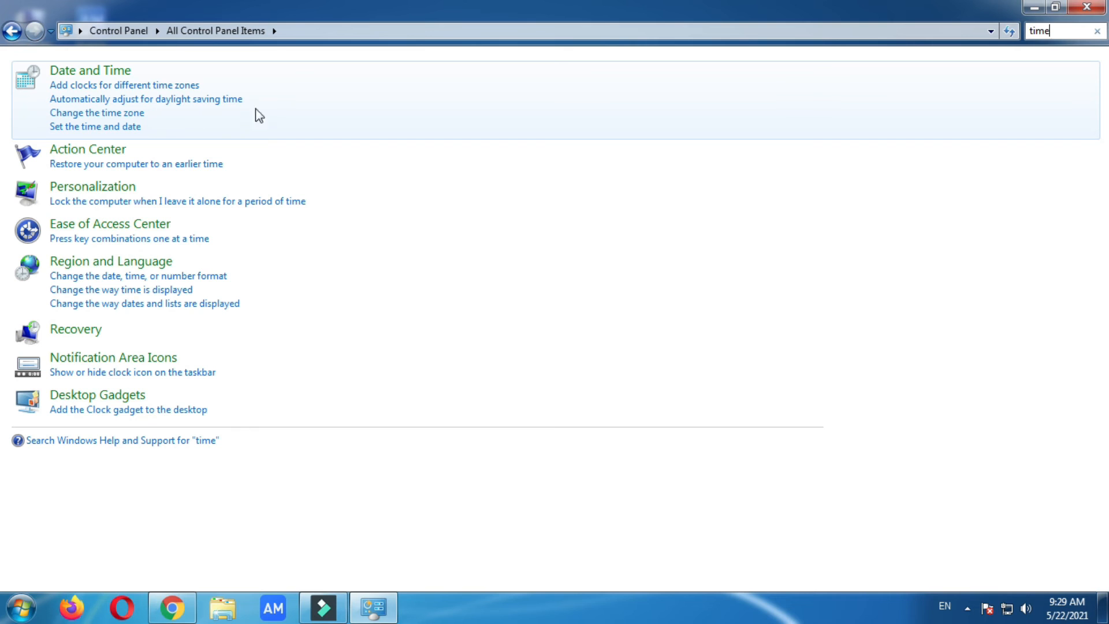
click(317, 88)
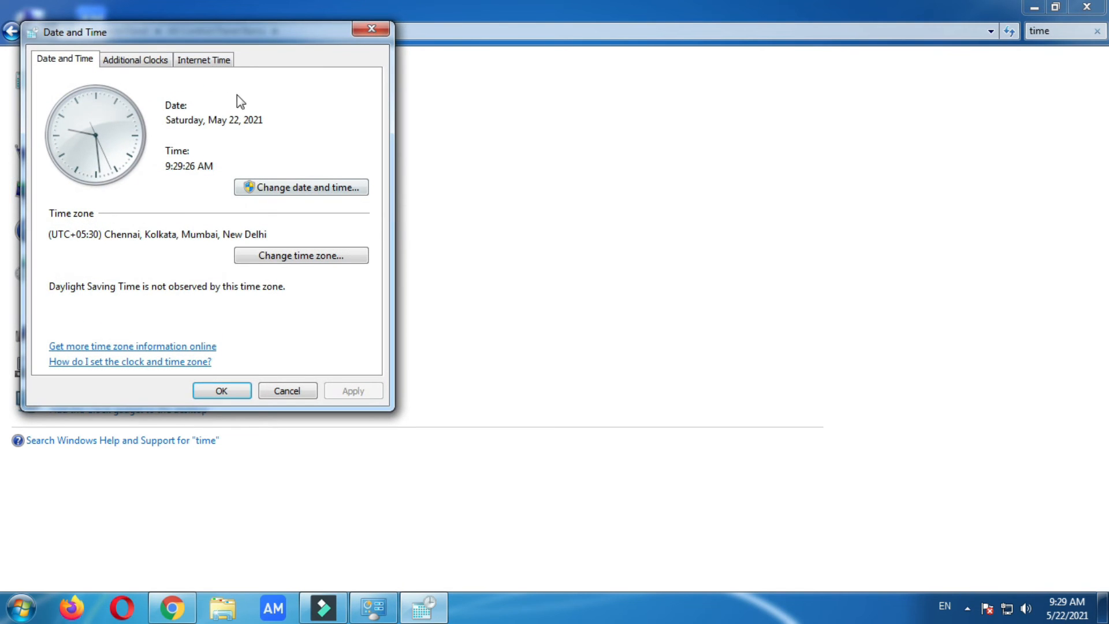
Check the date and time, confirm the time zone (UTC+05:30) Chennai, Kolkata, Mumbai, New Delhi, and close the Date and Time settings.
drag(221, 43, 497, 38)
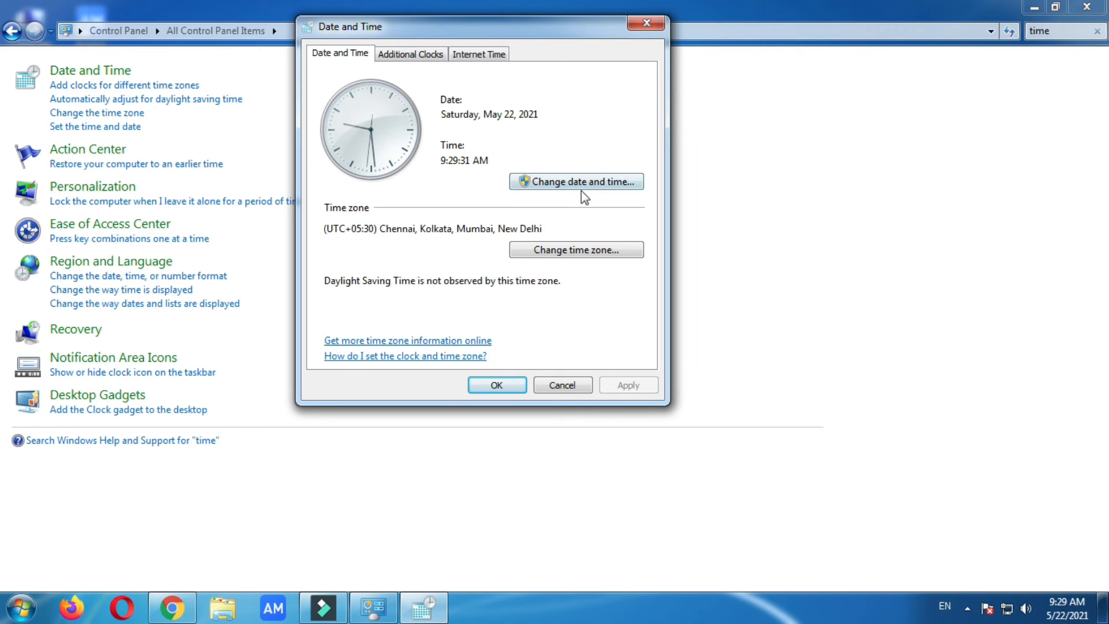
click(516, 183)
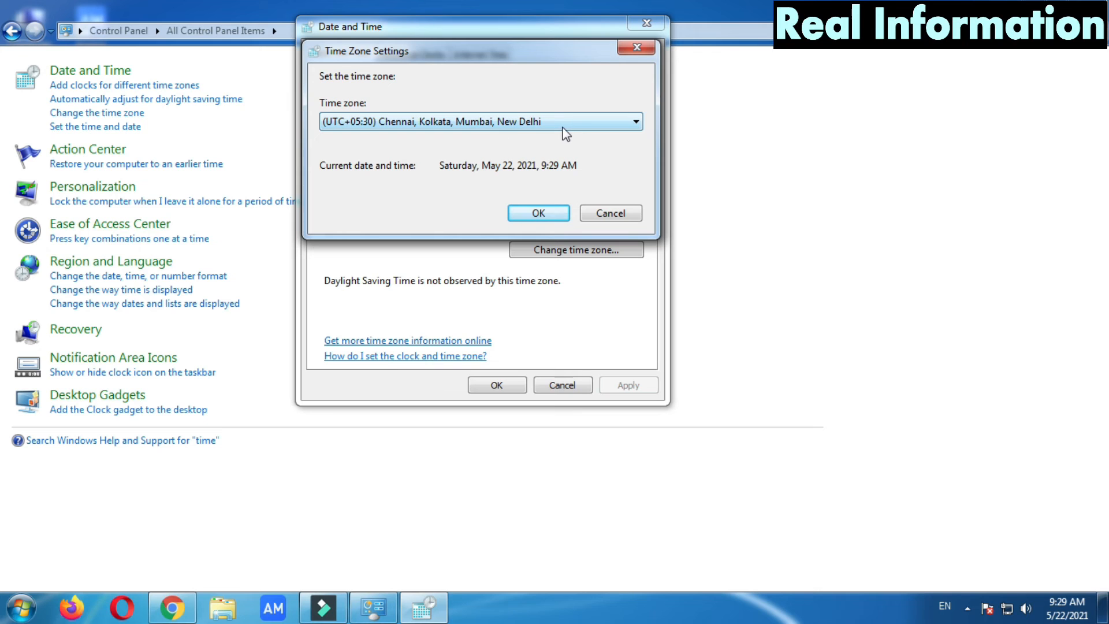
click(541, 122)
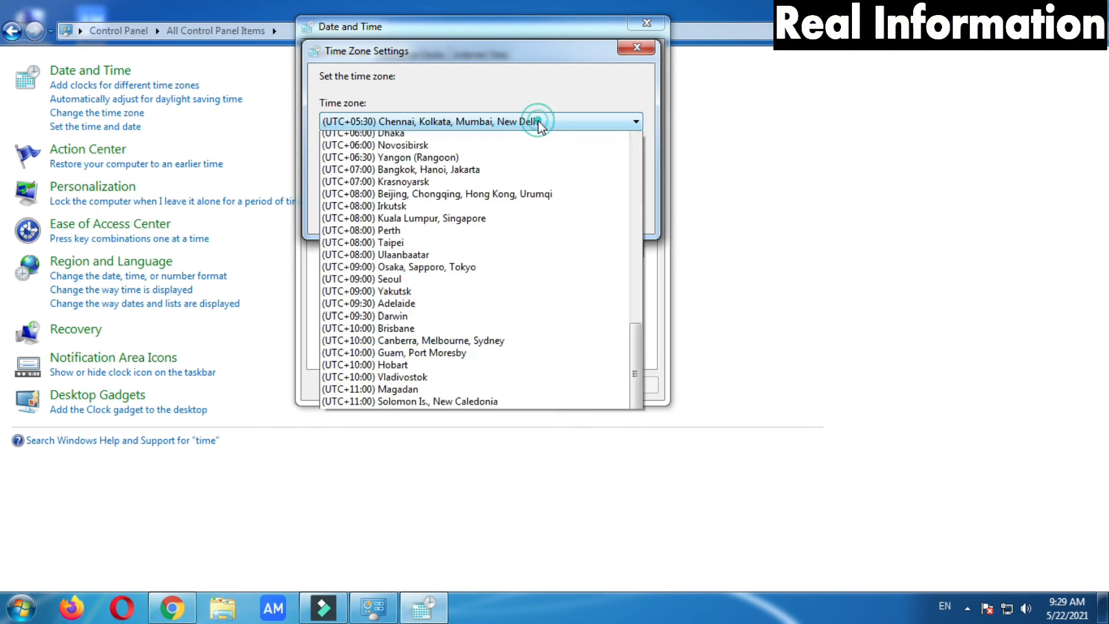
click(533, 120)
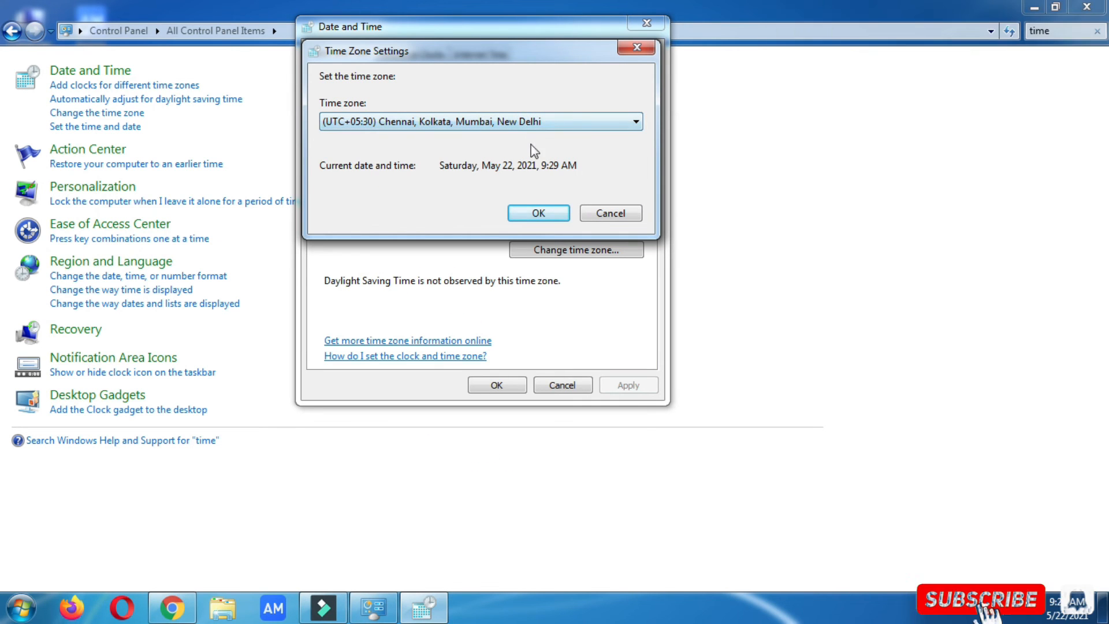
click(538, 213)
click(538, 213)
click(485, 385)
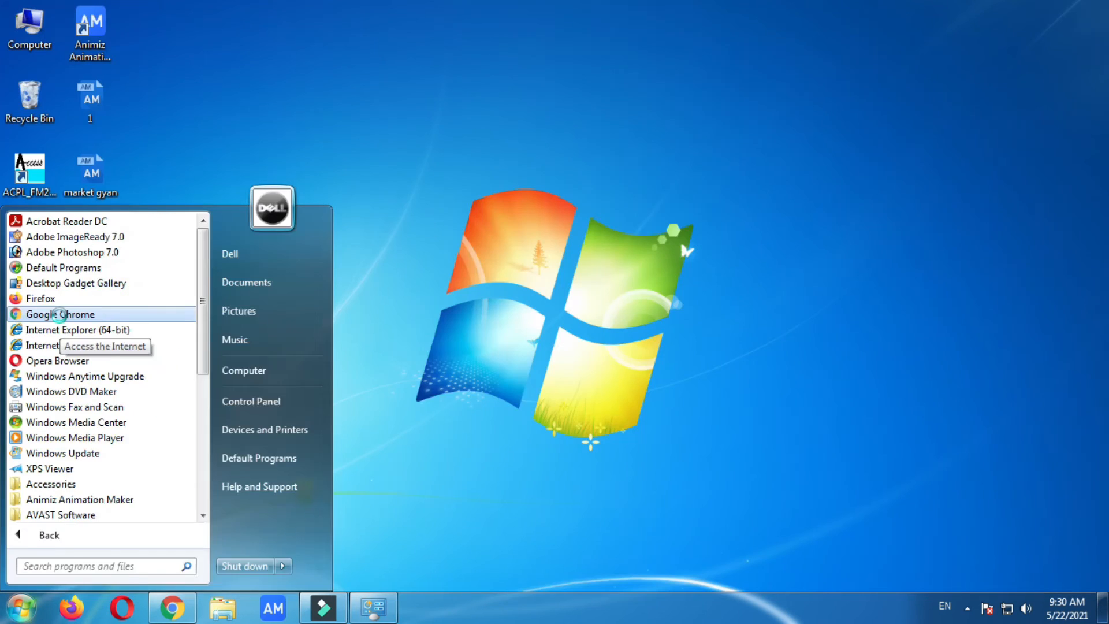
Open the Google Chrome shortcut's properties and append a space and "-ignore-certificate-errors" to the end of its target path.
right_click(61, 314)
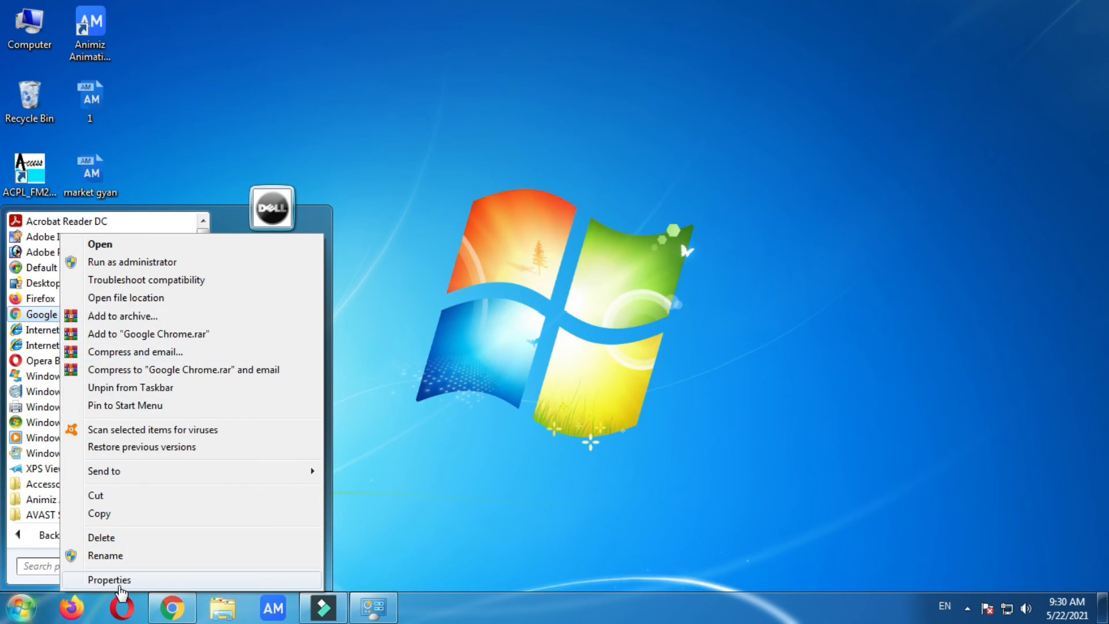
click(119, 583)
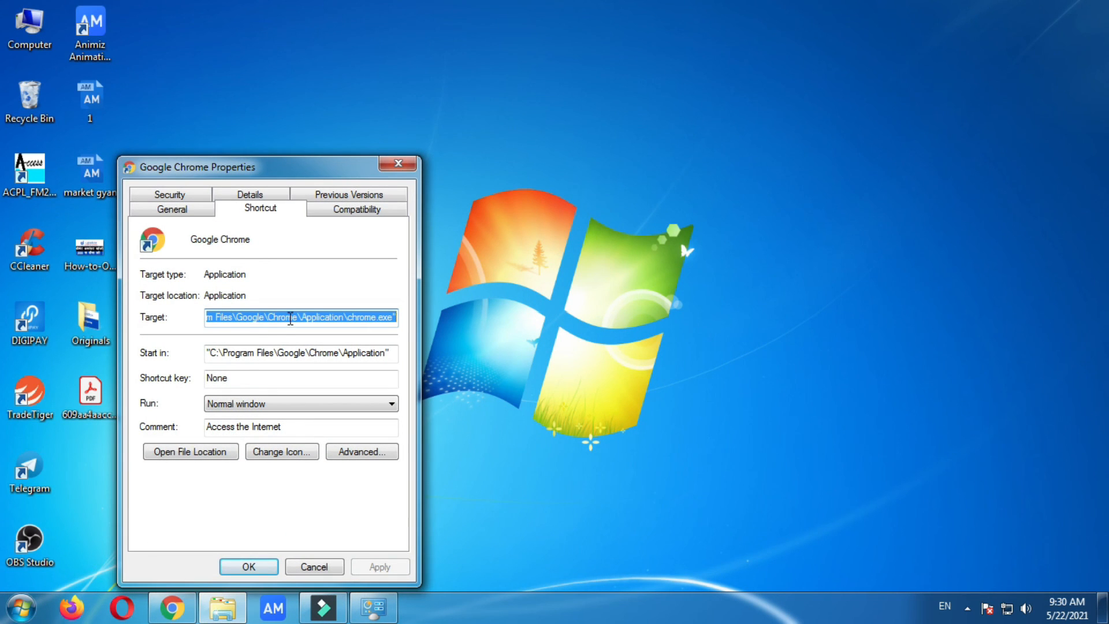
key(End)
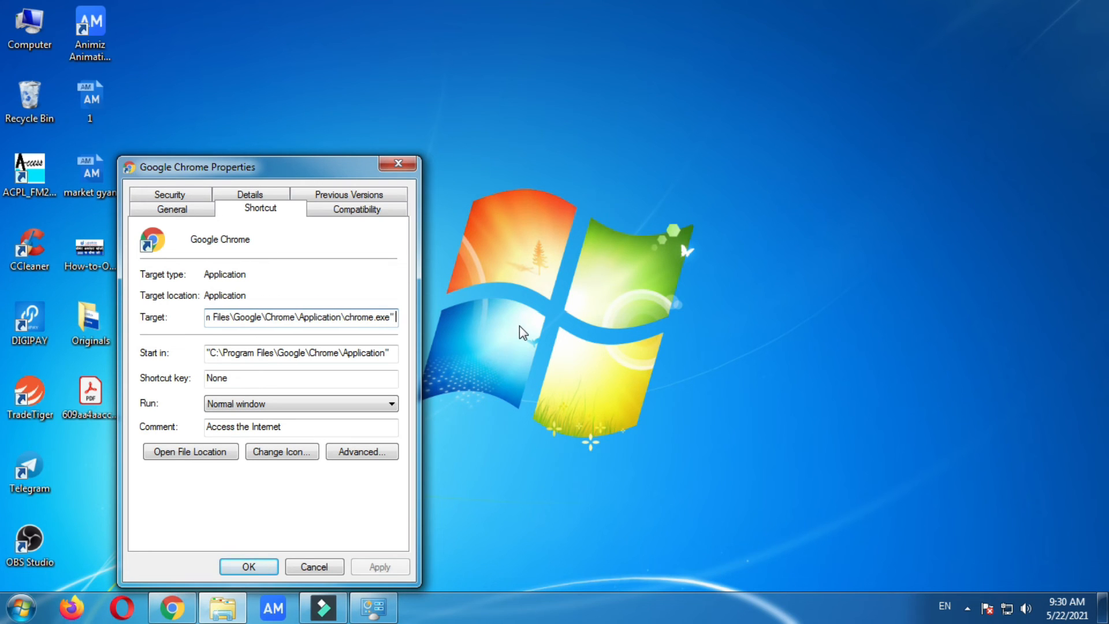
text(-ignore-certificate-)
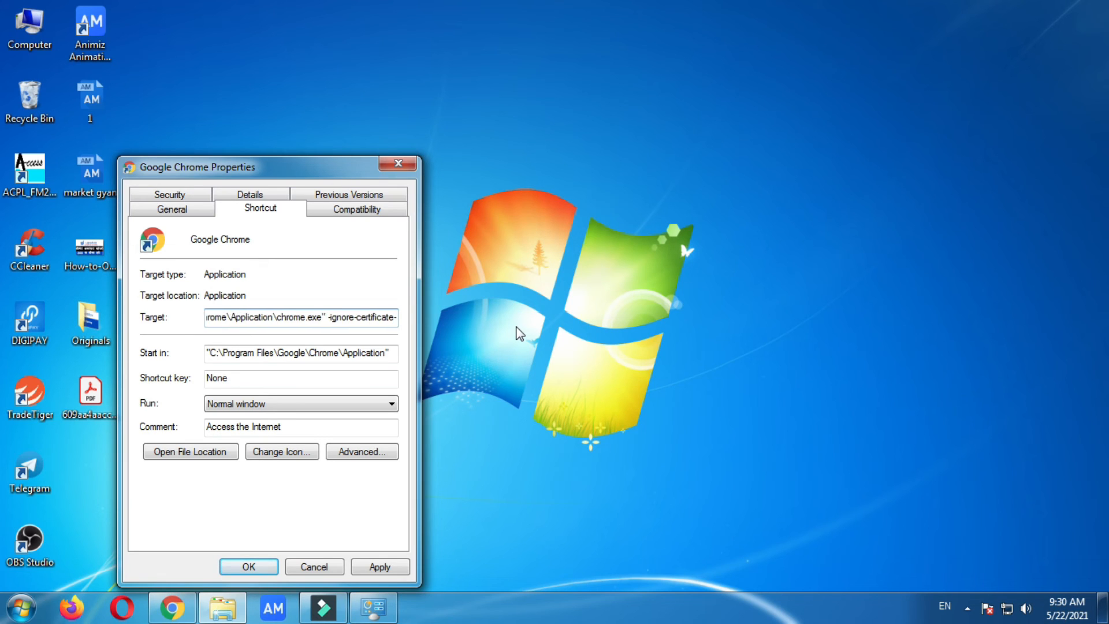
text(errors)
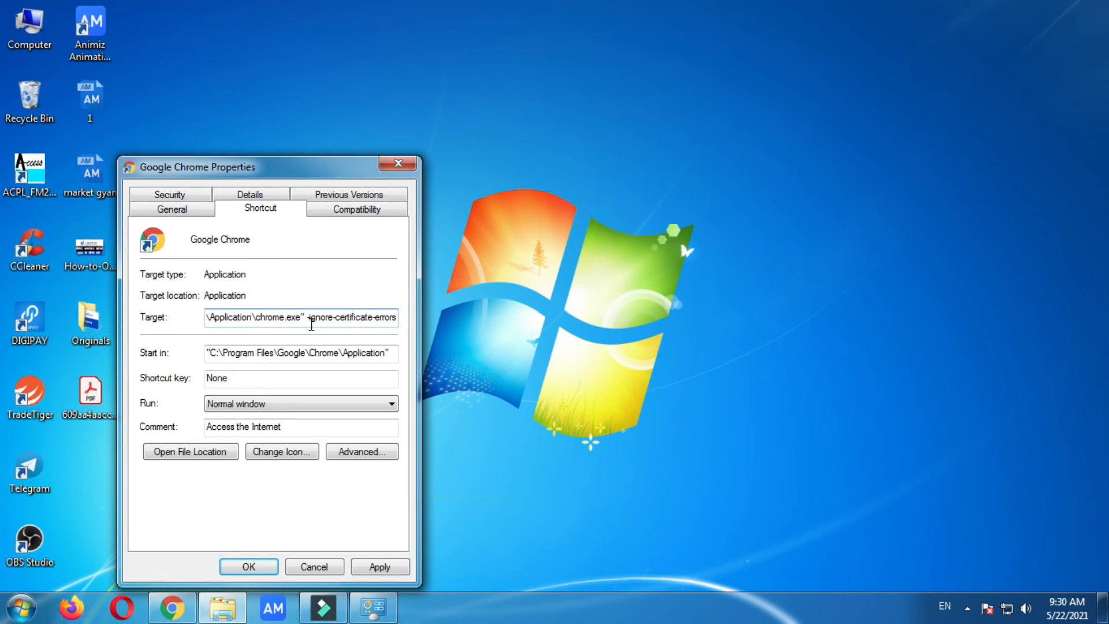
Apply the changed target, close the Google Chrome shortcut's properties with the change accepted, and refresh the desktop.
click(379, 567)
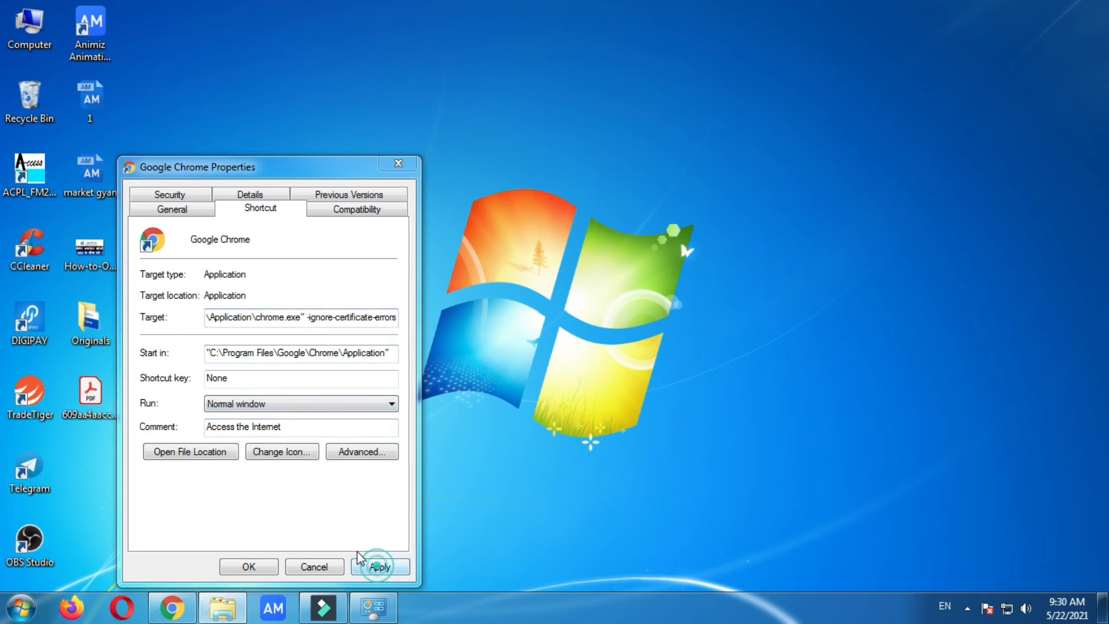
click(286, 409)
click(248, 566)
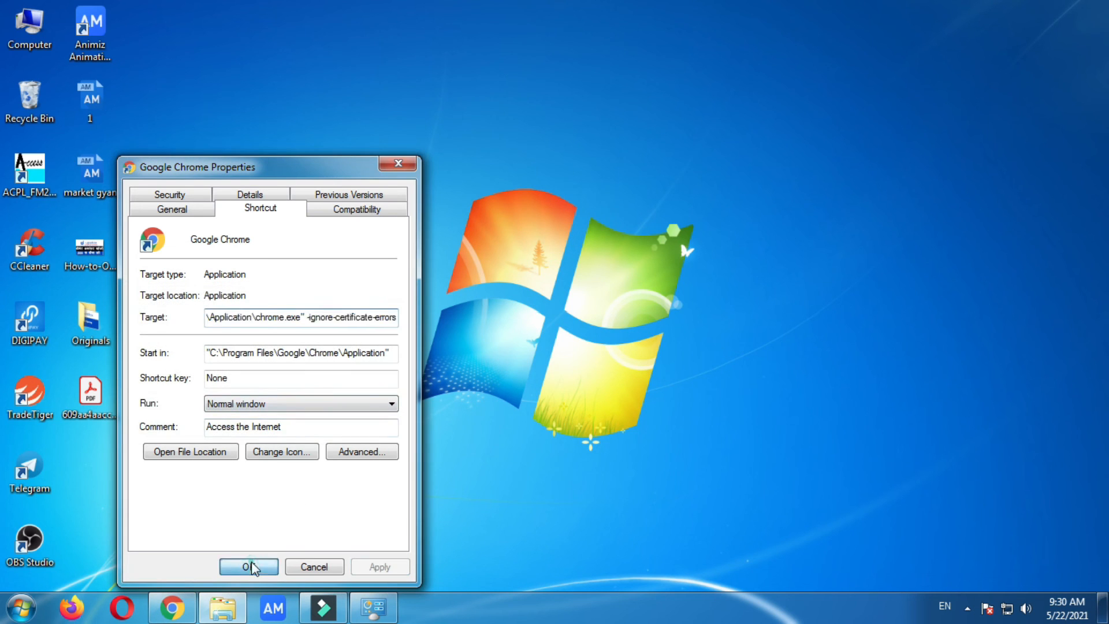
right_click(286, 165)
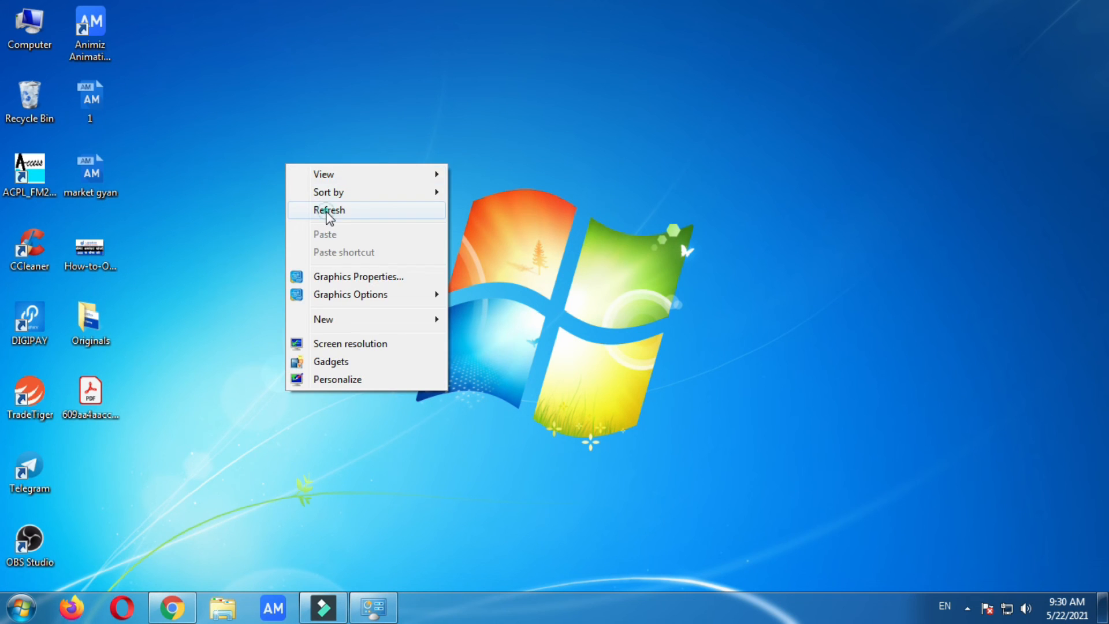
click(324, 211)
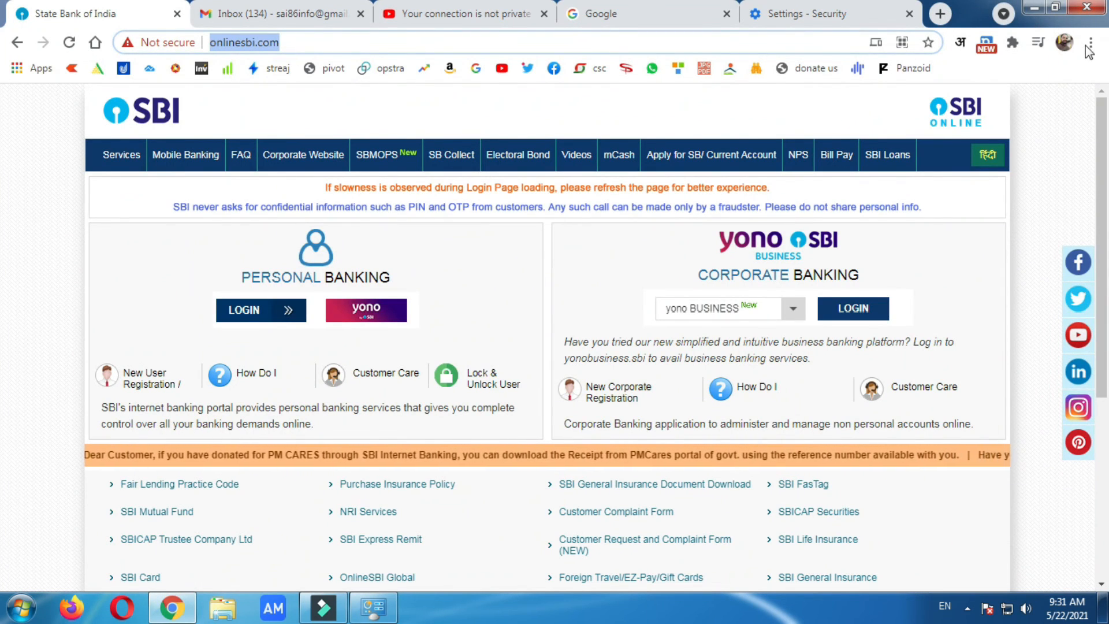
Switch to Chrome, open the About Google Chrome page and check the browser's update status and version.
click(1091, 43)
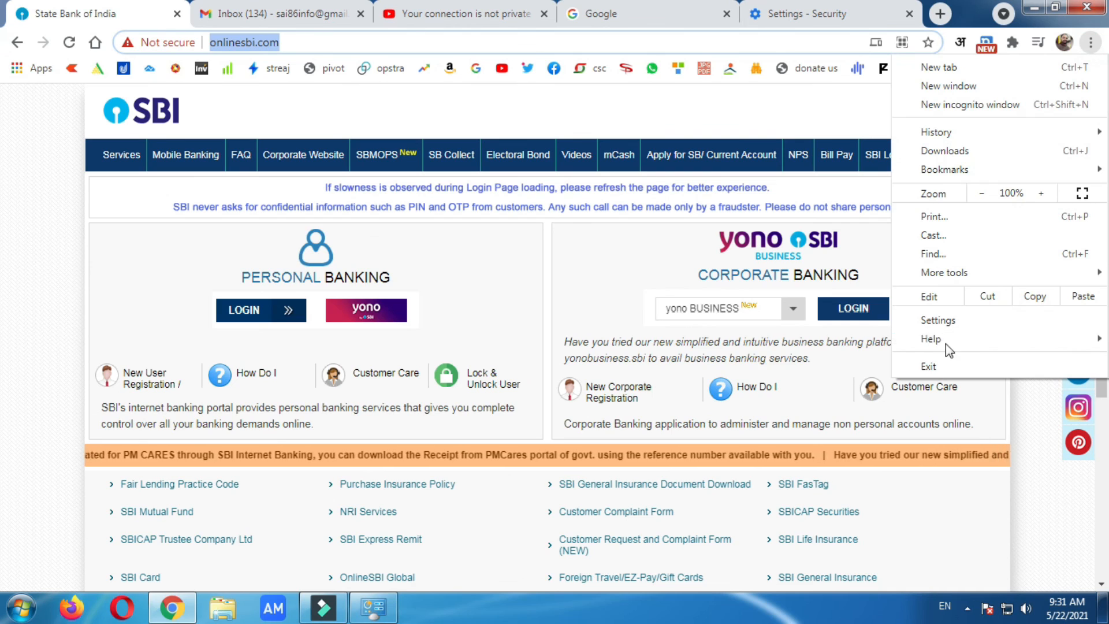
mouse_move(946, 341)
click(761, 340)
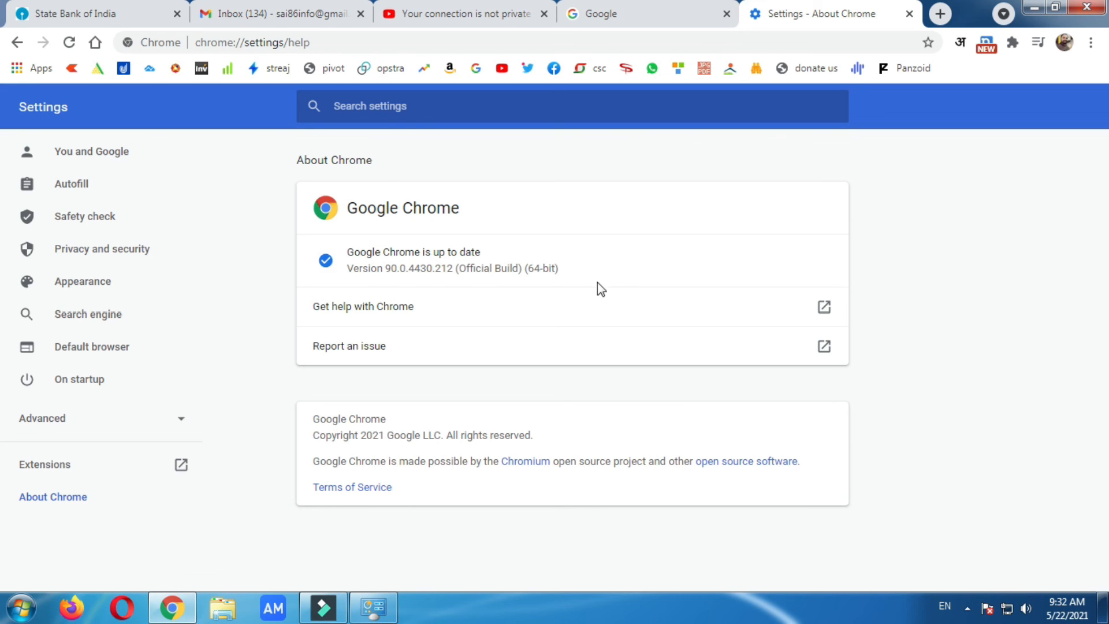
drag(348, 249, 490, 268)
click(592, 265)
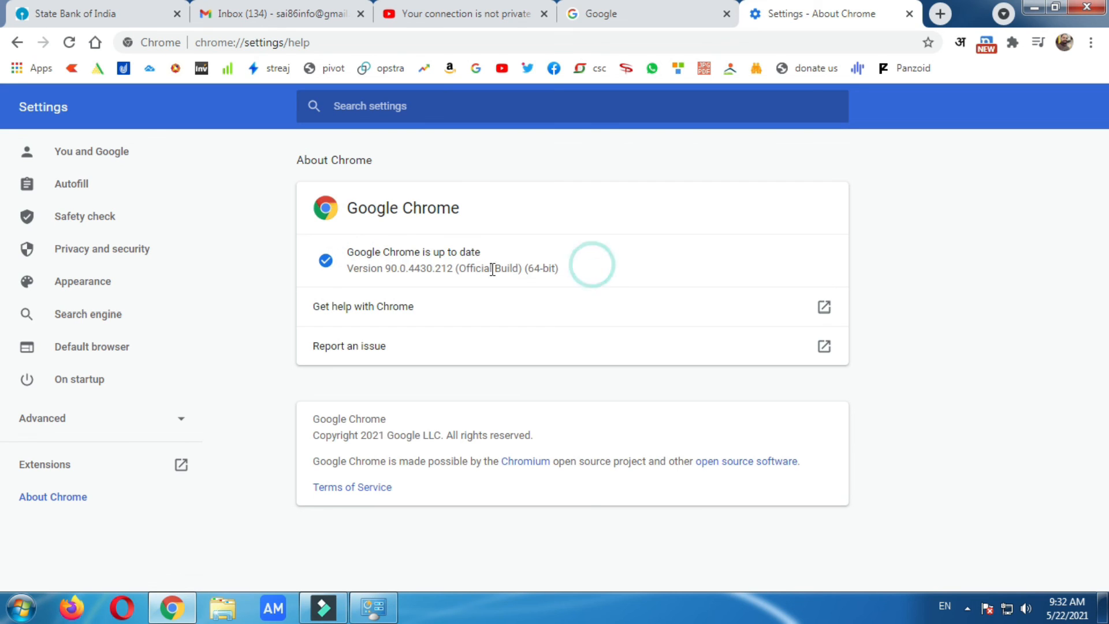